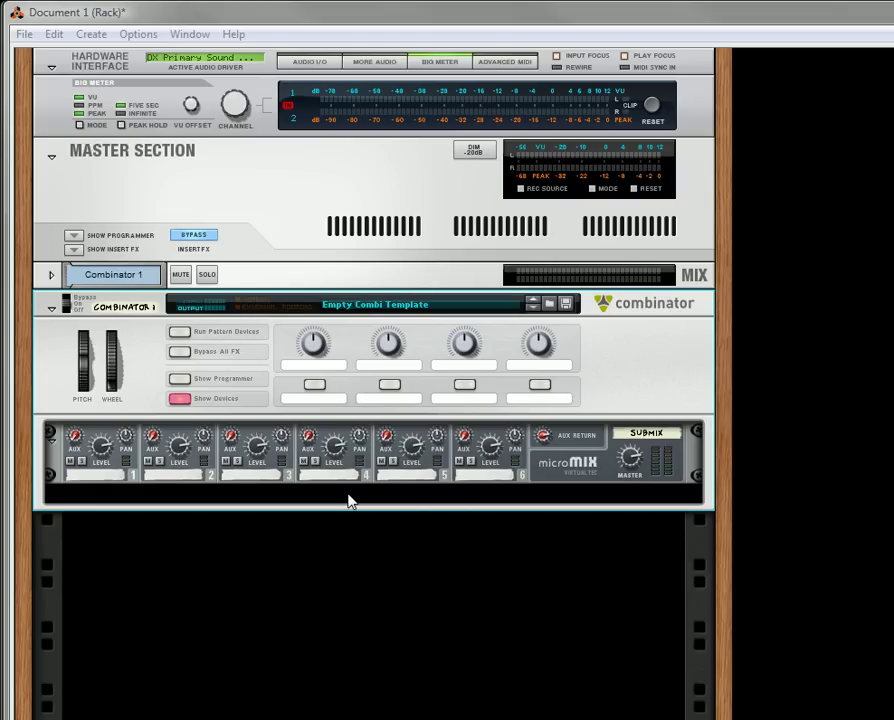
Add a Dr. OctoRex Loop Player to the Combinator from the Instruments menu.
right_click(545, 476)
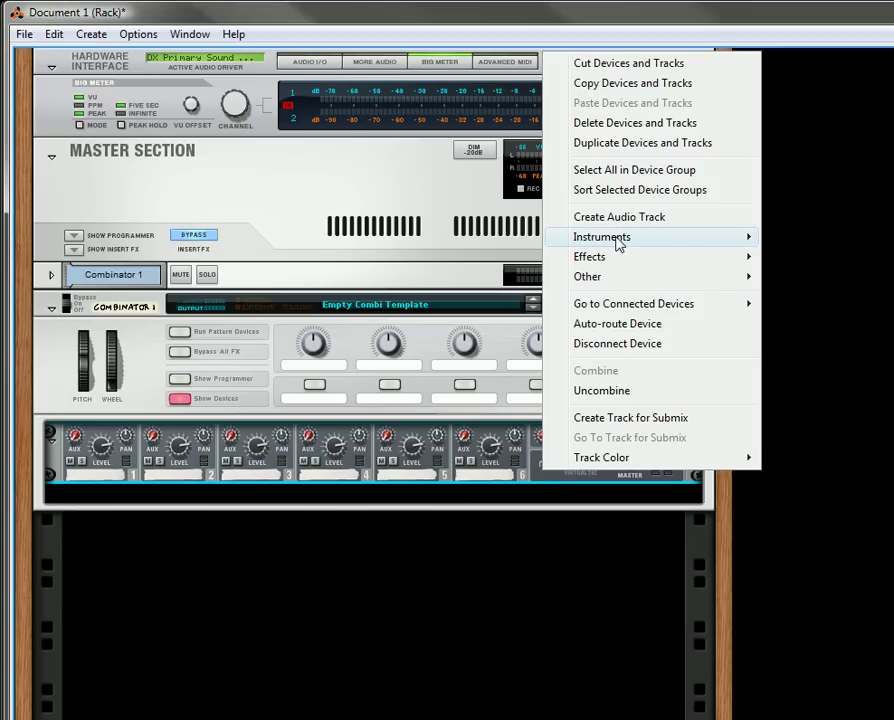
mouse_move(617, 242)
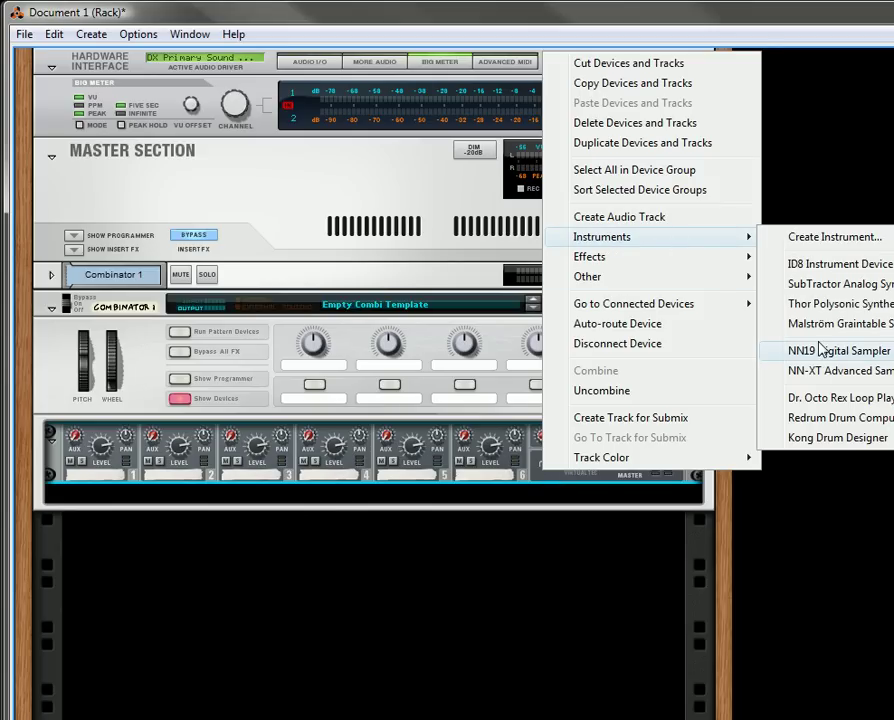
left_click(816, 397)
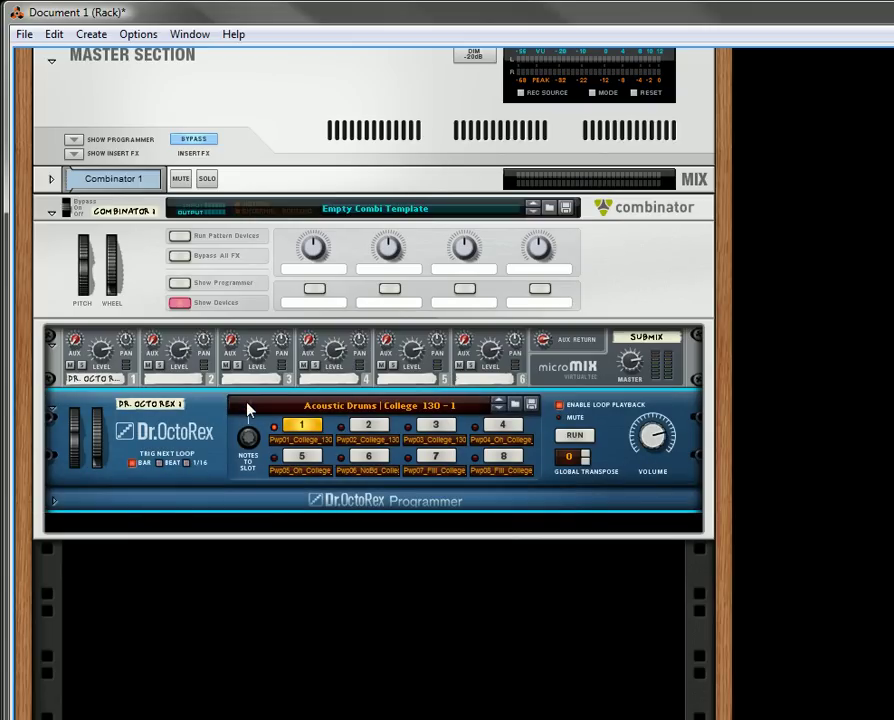
Reset Dr. OctoRex to its Init Patch and expand its programmer panel.
right_click(200, 437)
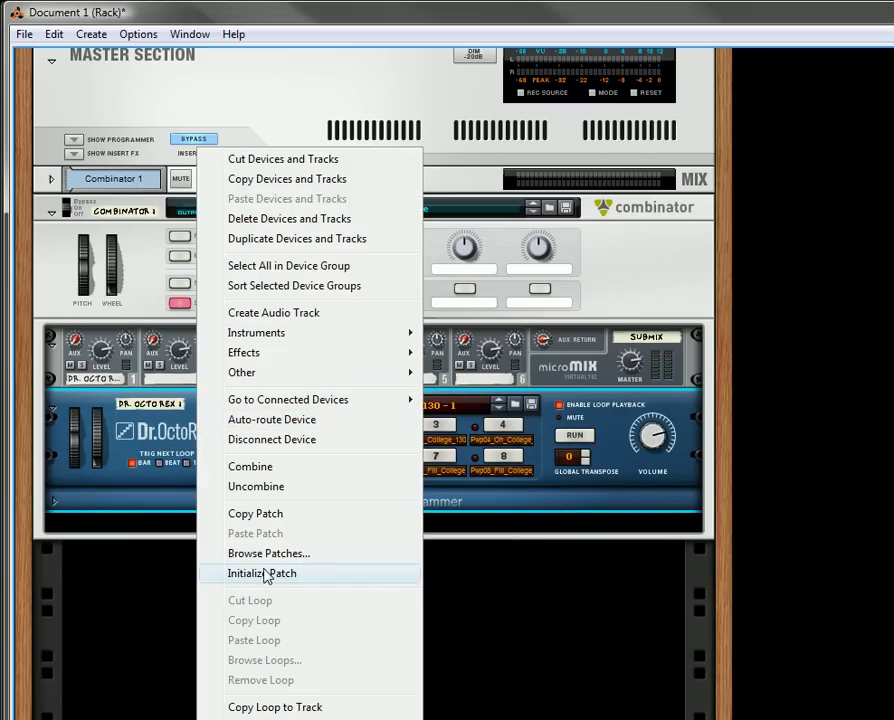
left_click(265, 574)
left_click(56, 503)
Load the DbStp04_CrossPollination_140 loop into Dr. OctoRex and audition it, then stop playback.
left_click(99, 531)
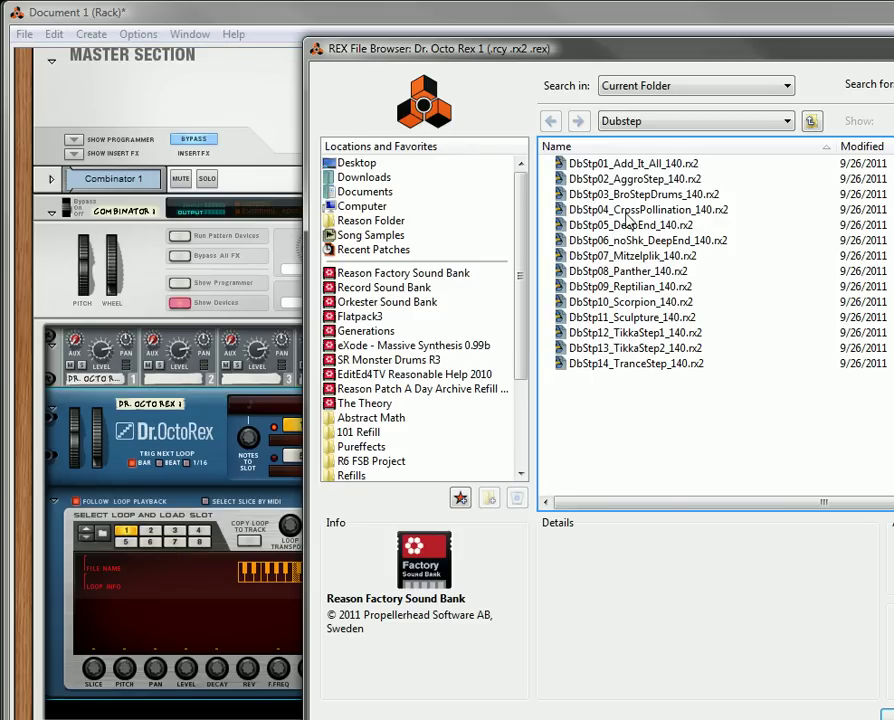
double_click(627, 210)
left_click(578, 437)
scroll(443, 503, "down", 1)
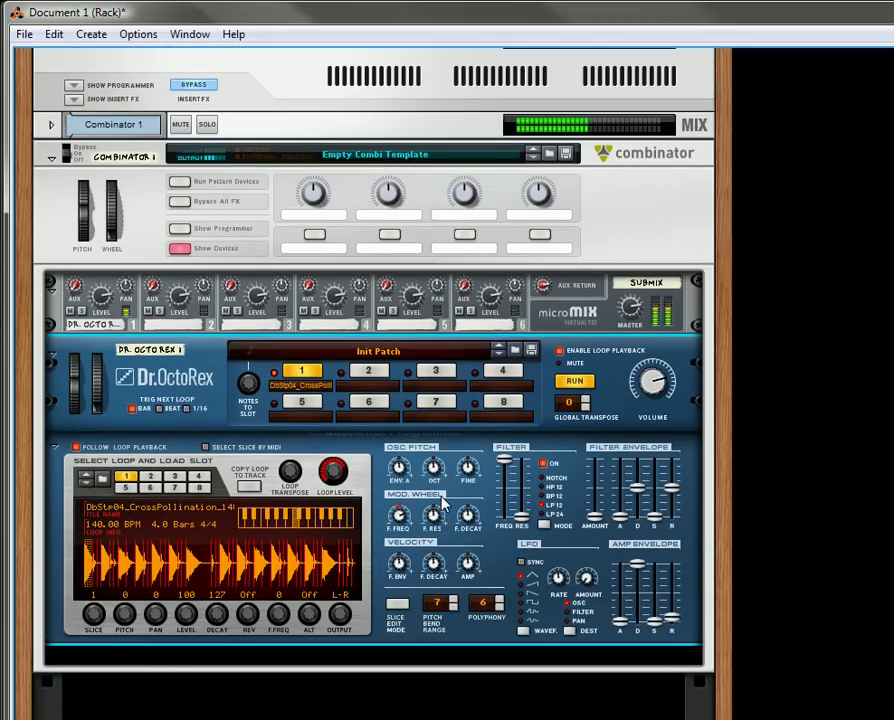
scroll(443, 503, "down", 1)
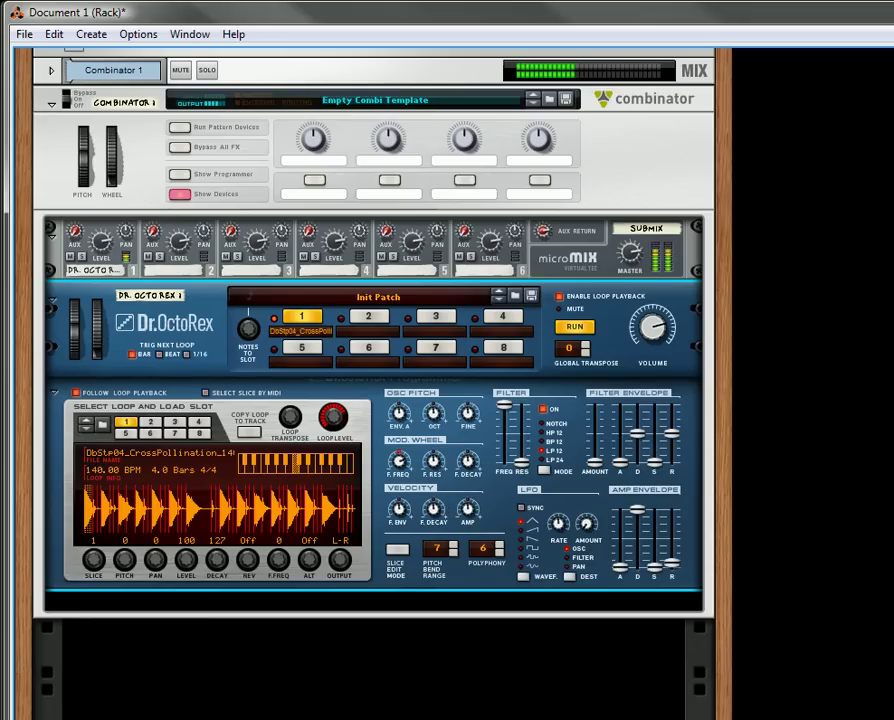
scroll(398, 426, "up", 1)
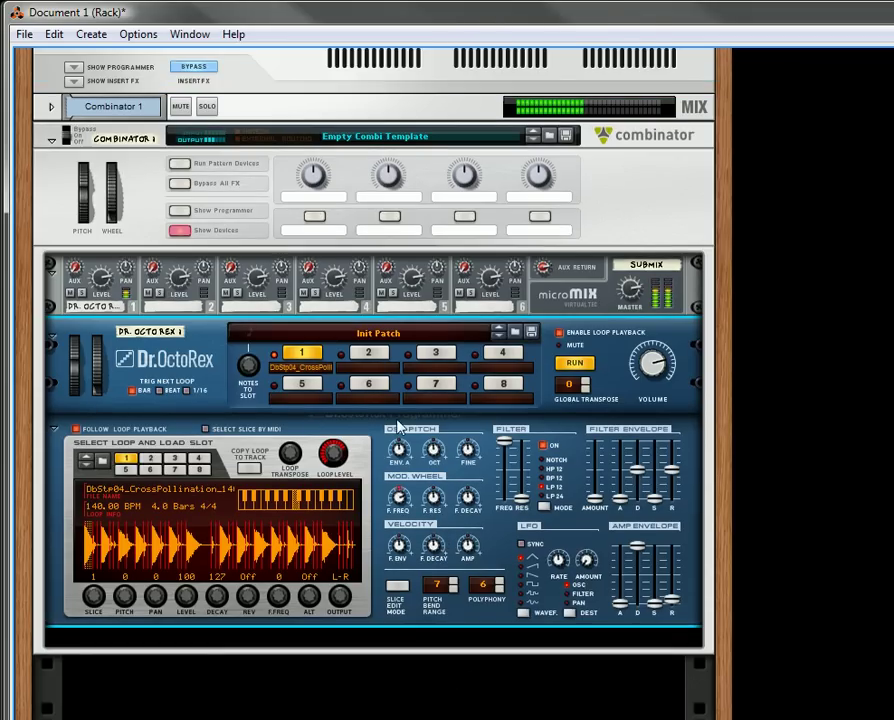
left_click(575, 364)
scroll(124, 458, "down", 1)
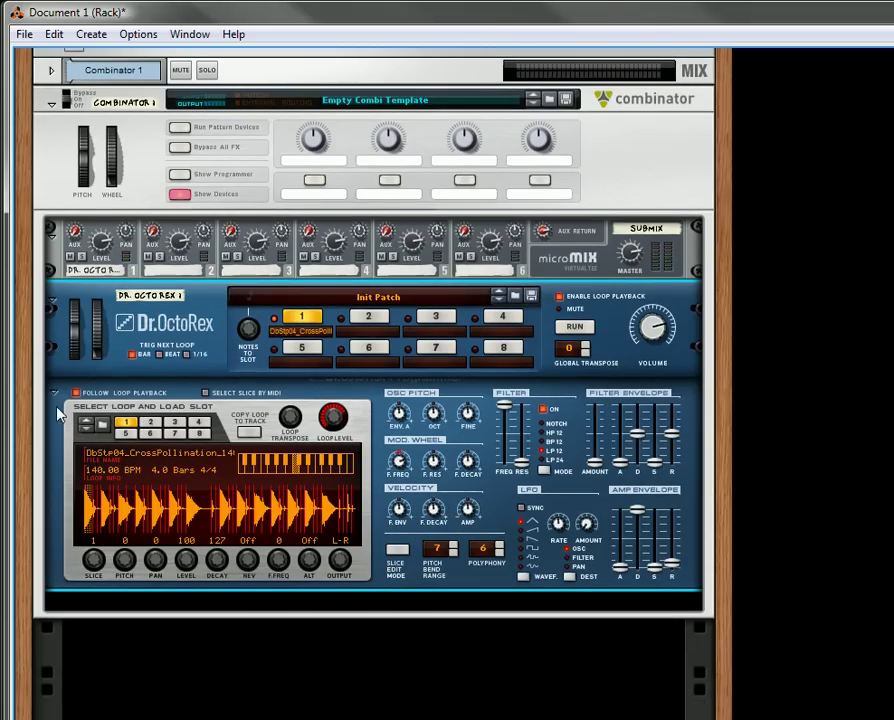
Add The Echo effect below Dr. OctoRex.
right_click(182, 382)
mouse_move(291, 356)
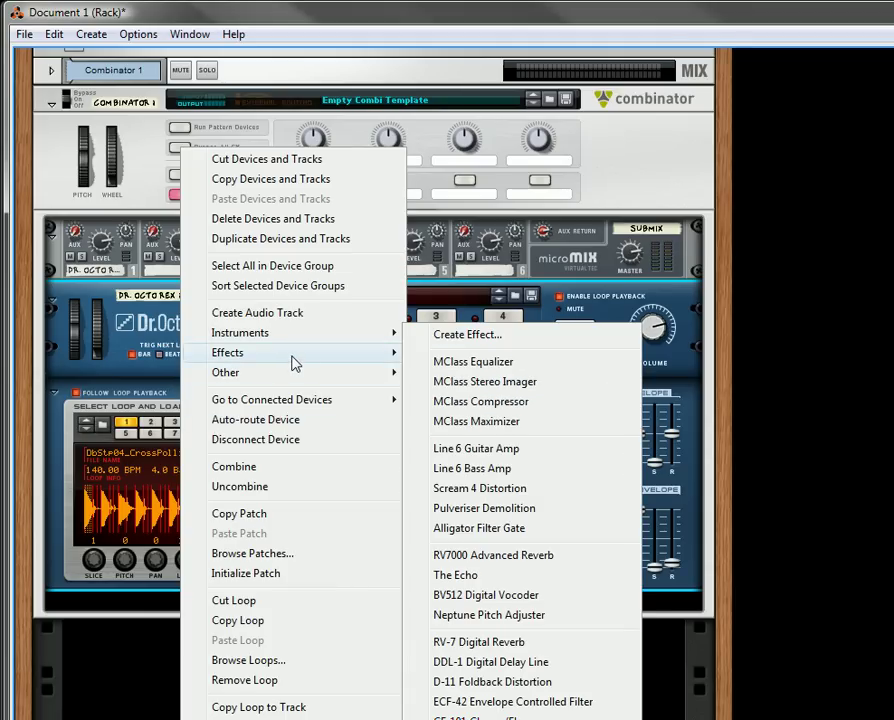
left_click(489, 577)
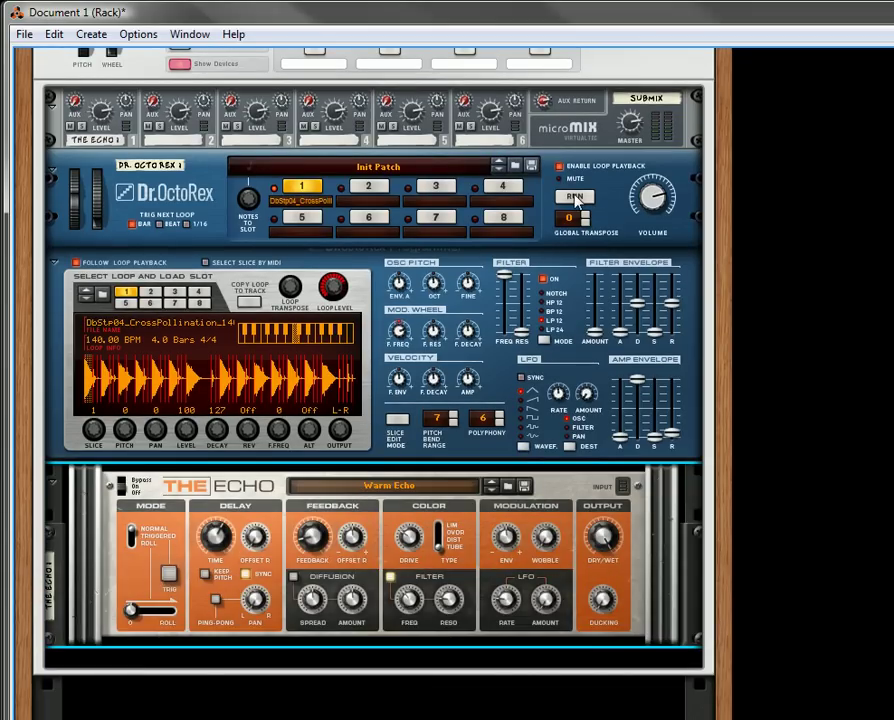
Load the Downright Creepy patch from Factory Sound Bank > The Echo Patches > General Delay.
left_click(431, 489)
left_click(470, 510)
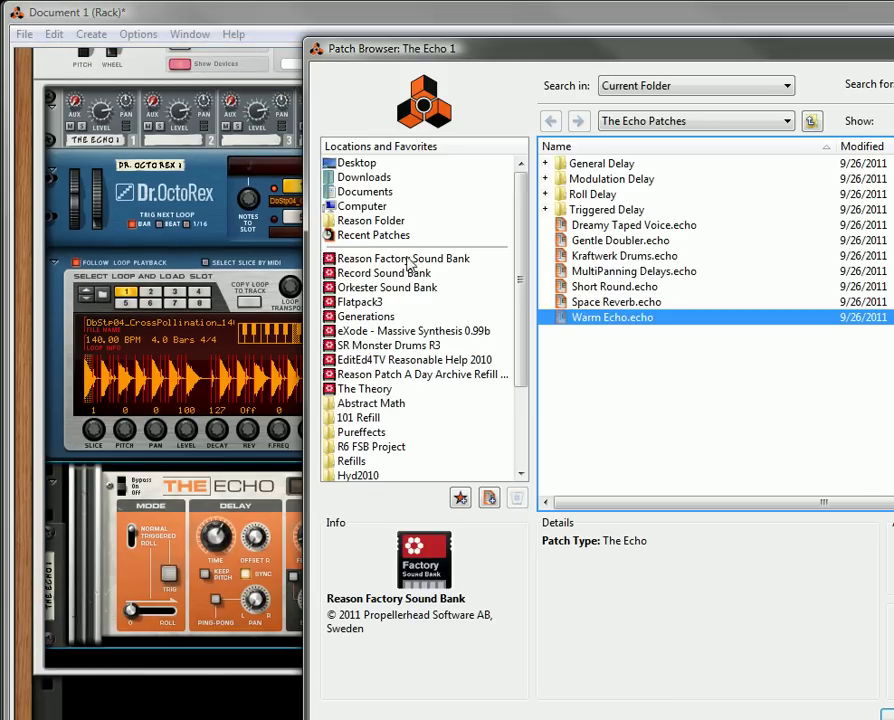
left_click(405, 258)
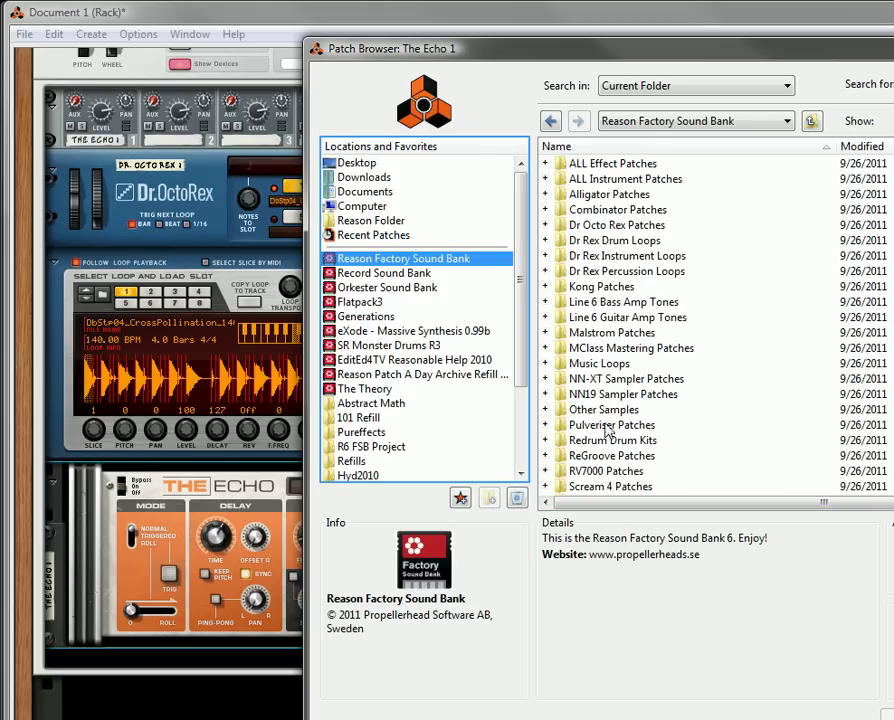
scroll(617, 429, "down", 1)
left_click(613, 472)
double_click(613, 472)
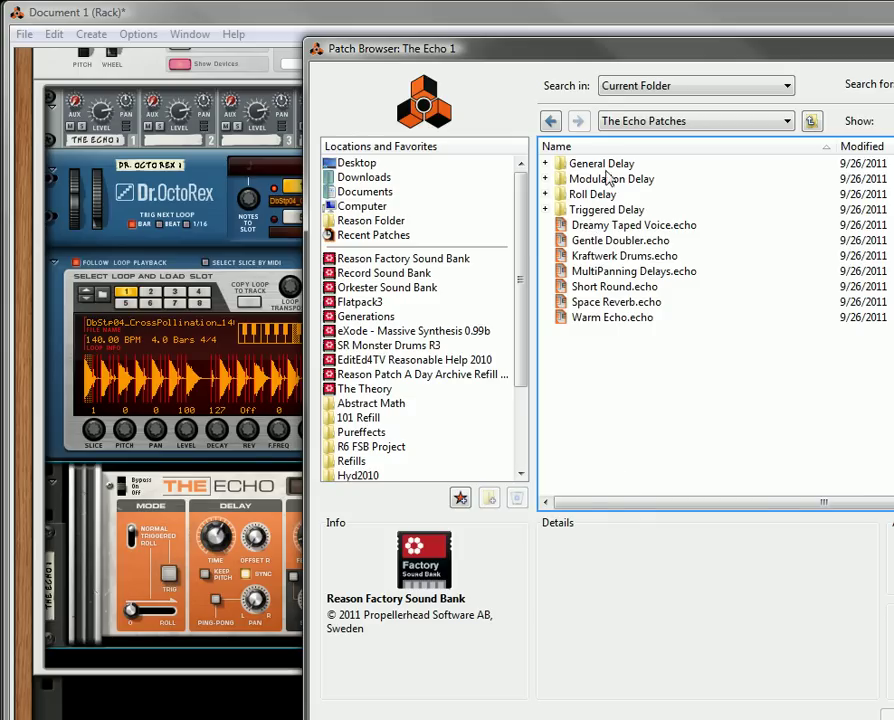
double_click(607, 169)
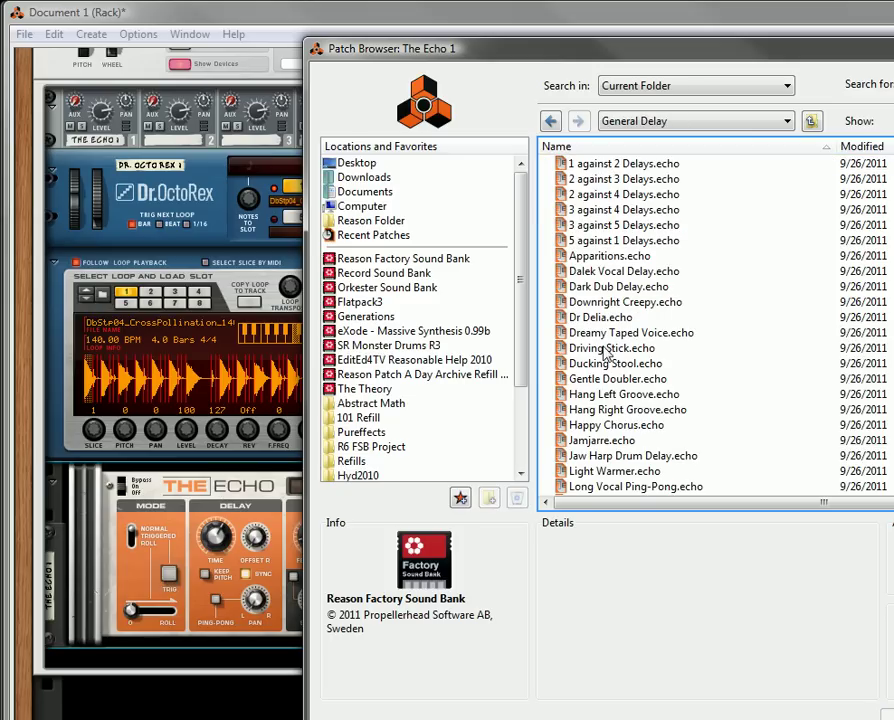
left_click(610, 303)
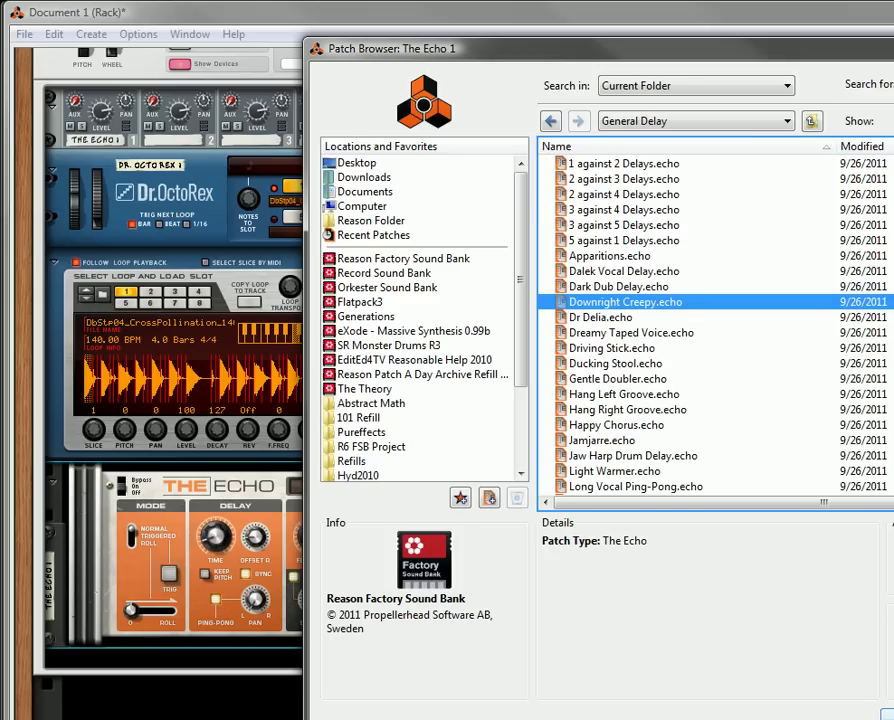
left_click(812, 708)
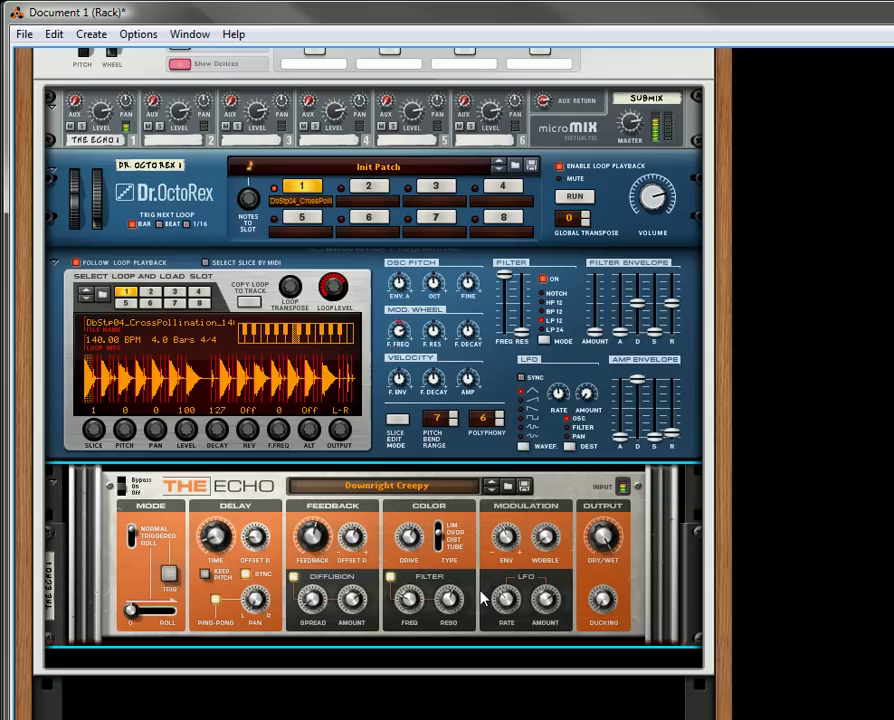
Play the loop, switch The Echo to the MultiPanning Delays patch, then stop playback.
left_click(567, 198)
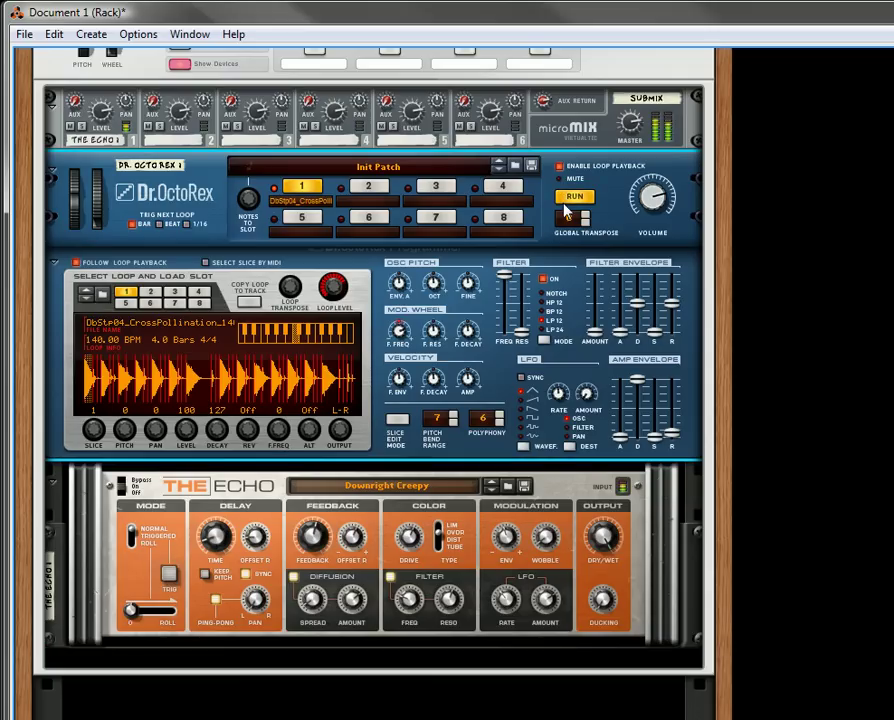
left_click(450, 488)
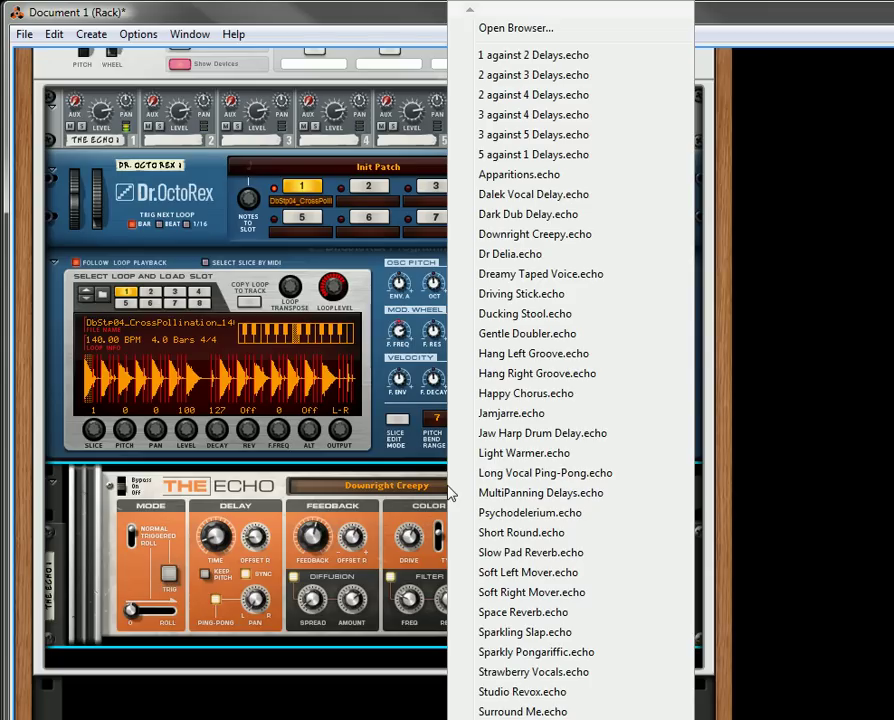
left_click(505, 493)
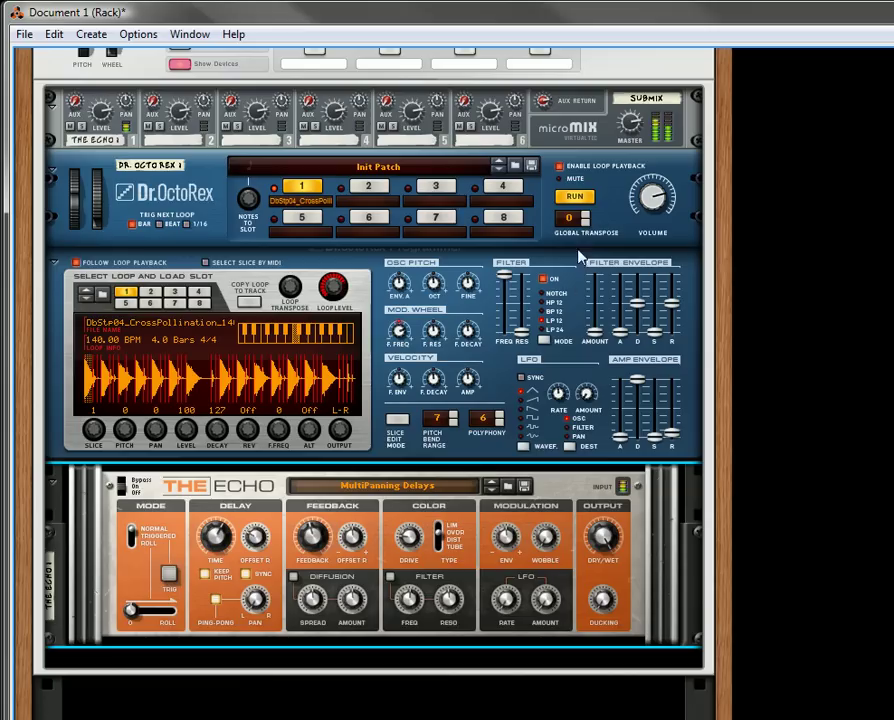
left_click(575, 198)
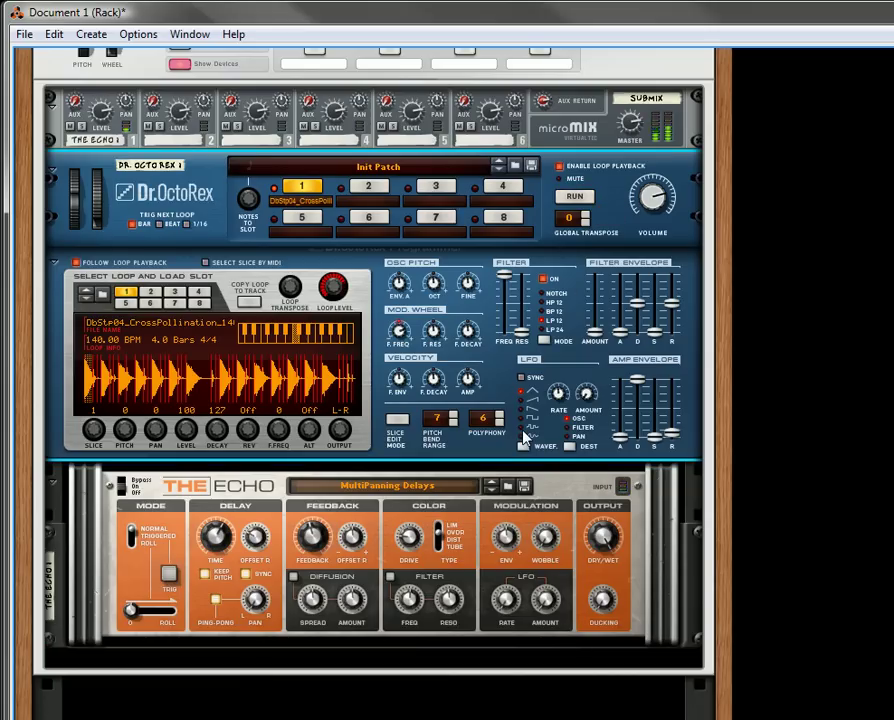
scroll(348, 437, "down", 3)
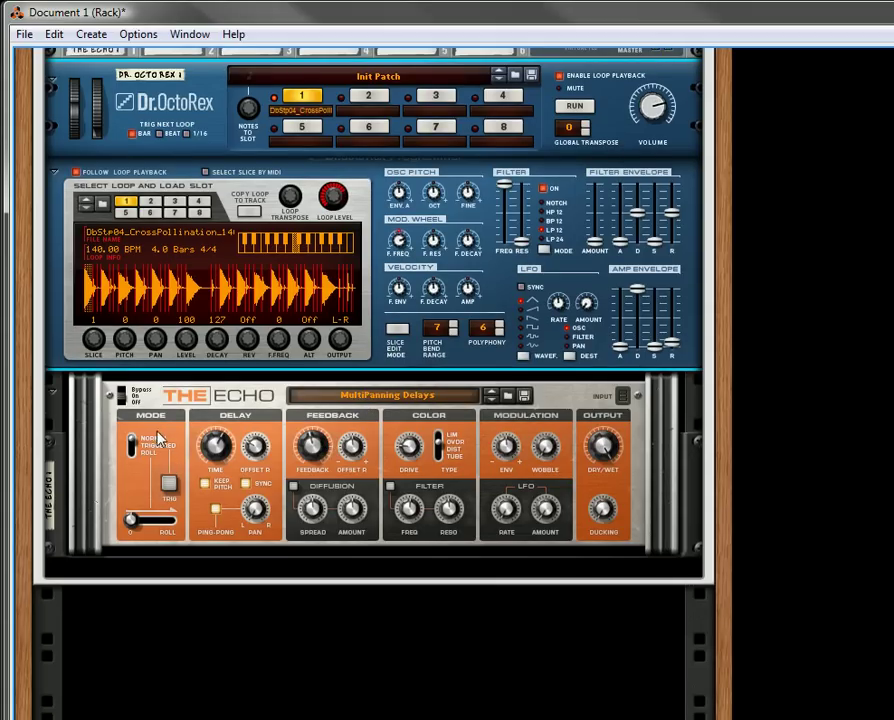
Select The Echo, restart the loop, and push its Roll slider fully right to 127.
left_click(131, 446)
left_click(575, 105)
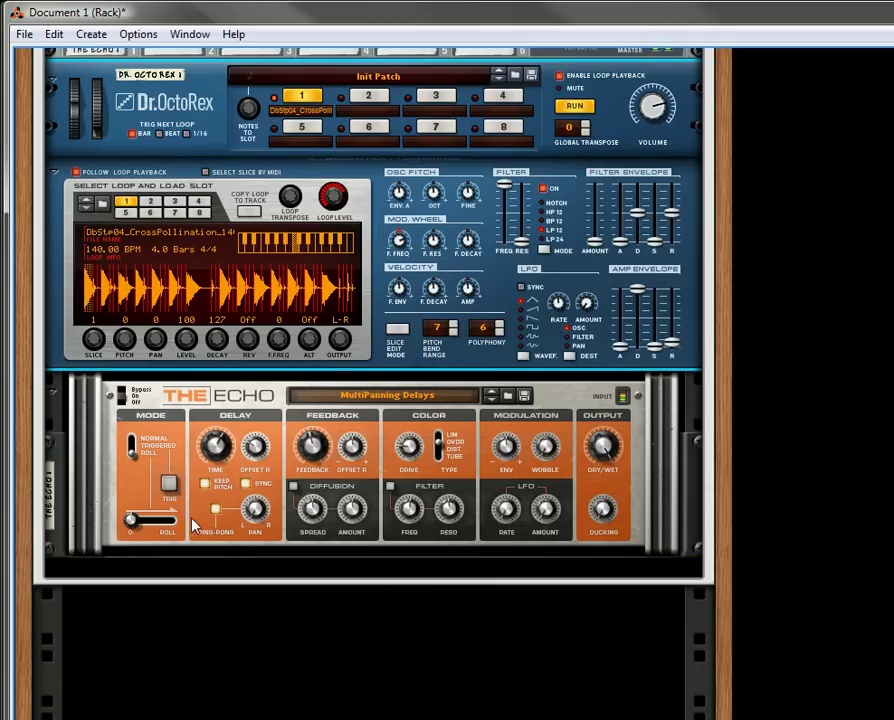
mouse_move(131, 522)
left_mouse_down()
mouse_move(203, 530)
mouse_move(118, 530)
mouse_move(258, 527)
mouse_move(120, 530)
left_mouse_up()
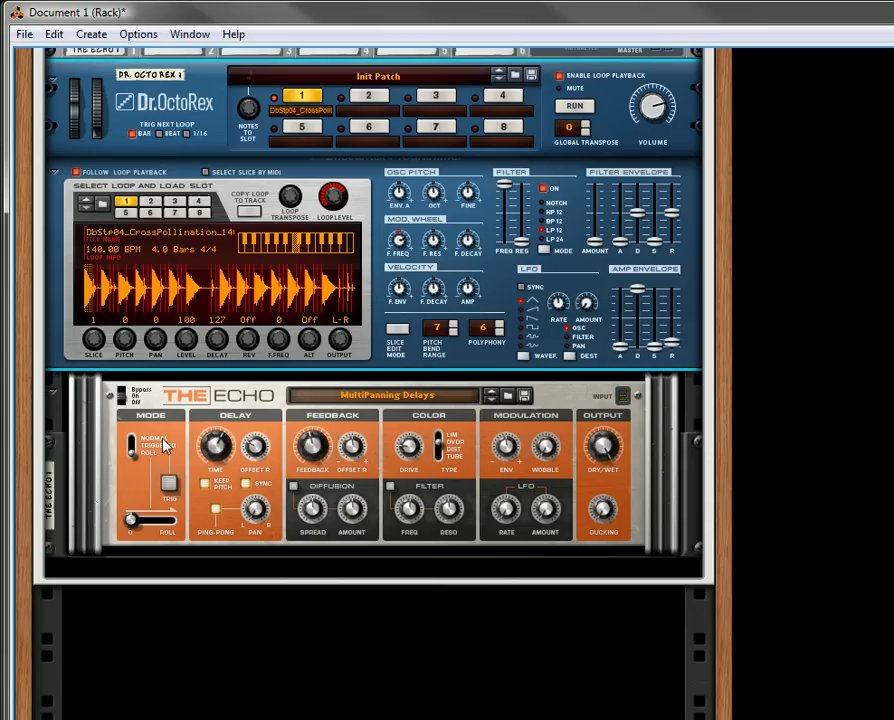
scroll(393, 360, "down", 2)
Add a Pulveriser effect below The Echo.
right_click(113, 284)
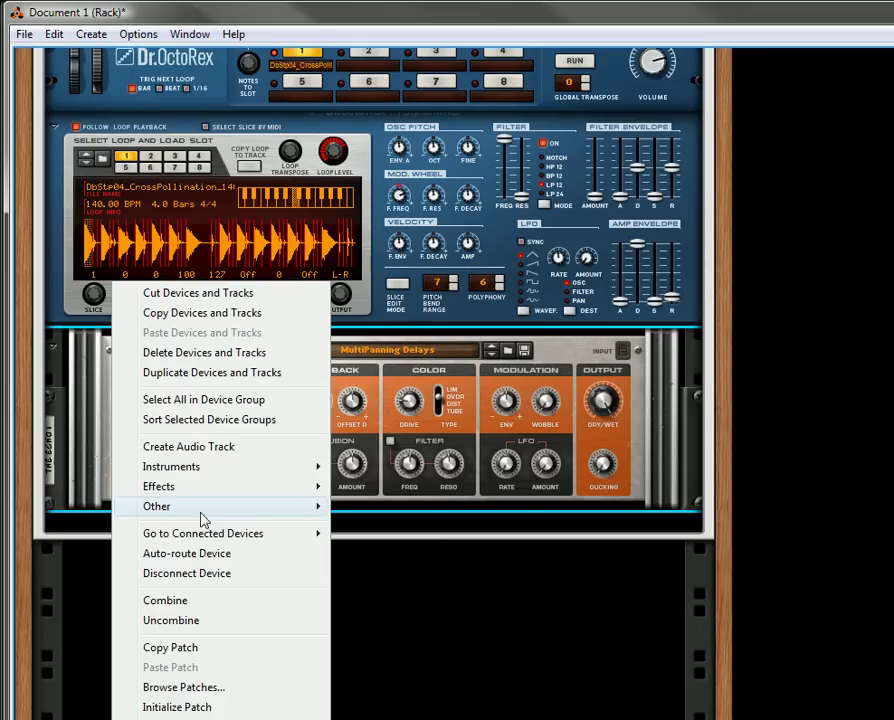
mouse_move(232, 490)
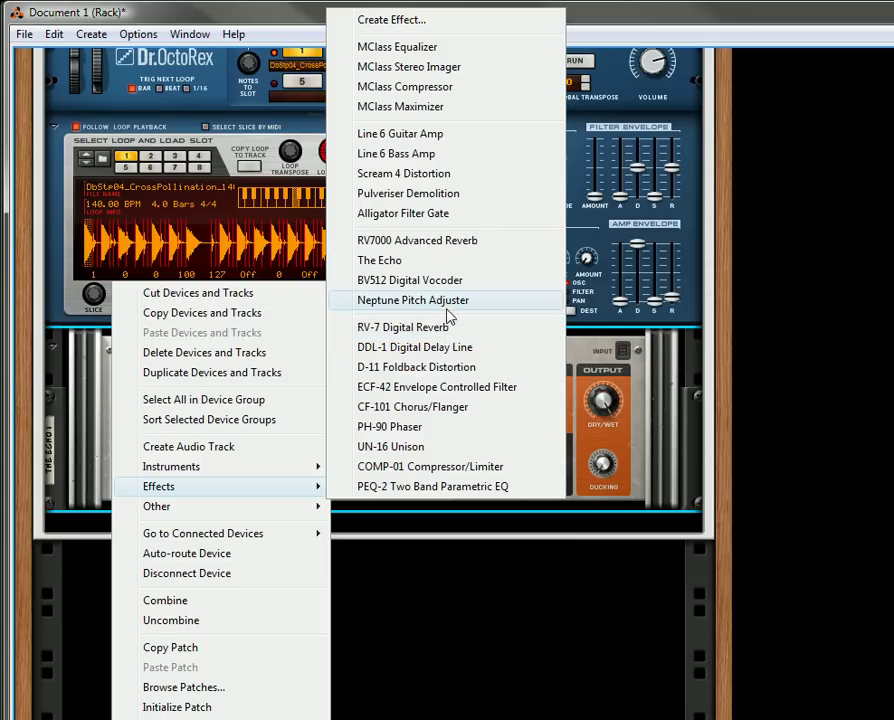
left_click(423, 195)
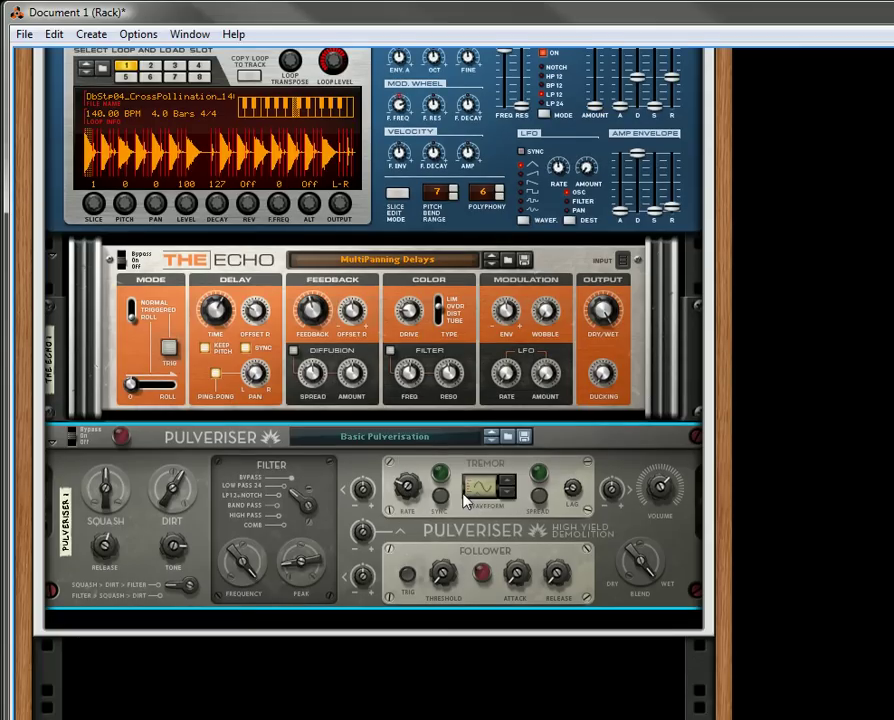
On the rack's back, cable the Pulveriser's Tremor output into The Echo's Roll CV input.
key("Tab")
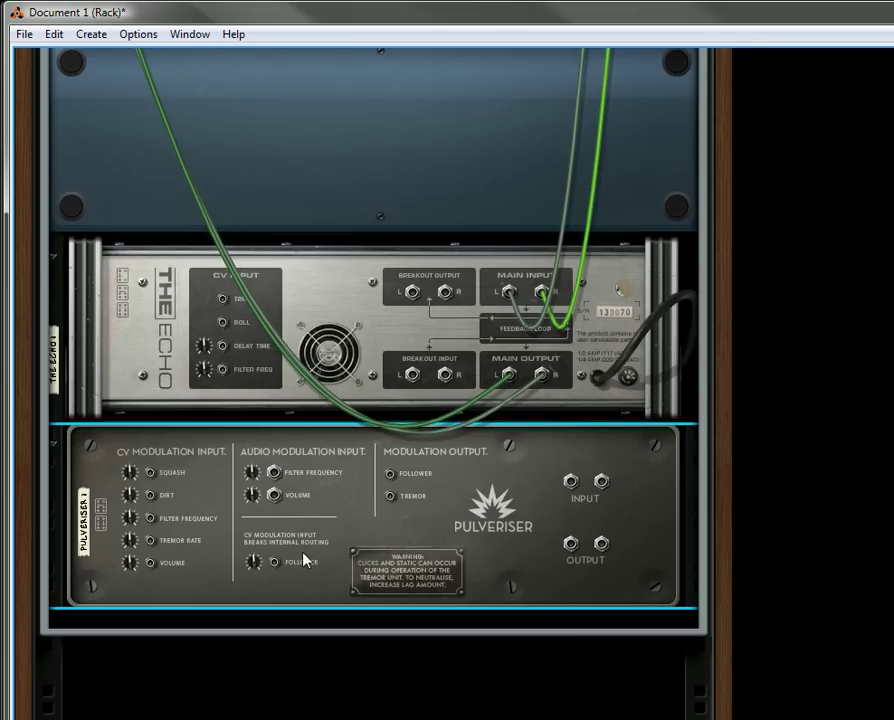
left_click_drag(391, 499, 226, 327)
key("Tab")
scroll(224, 488, "down", 1)
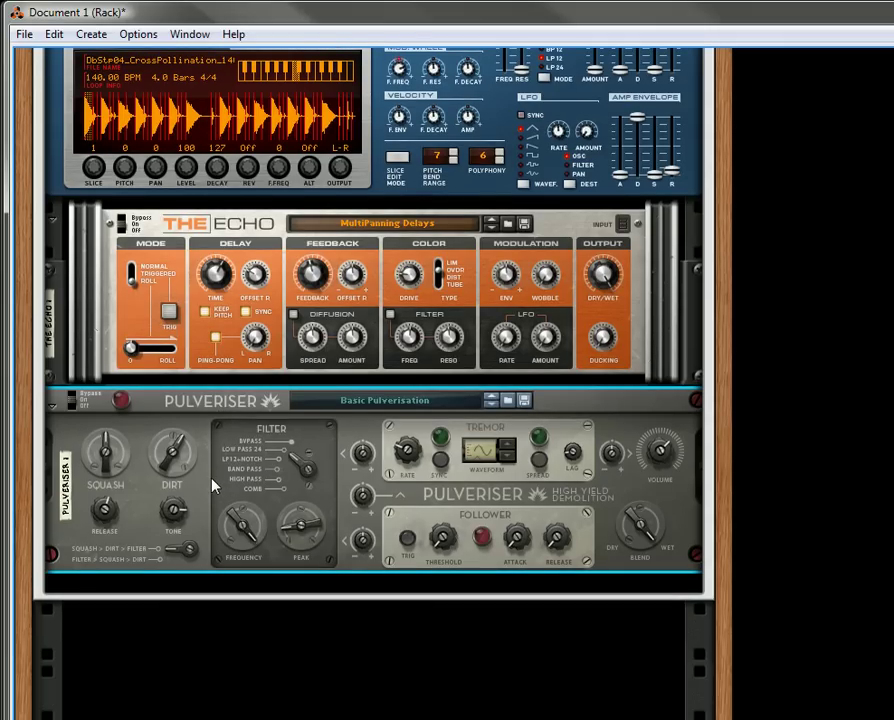
Set the Tremor rate to about 1.39 Hz, then enable Tremor Sync at a 5/4 rate.
scroll(200, 428, "up", 5)
scroll(197, 392, "up", 1)
scroll(428, 405, "down", 4)
scroll(428, 404, "down", 2)
left_click_drag(421, 420, 437, 464)
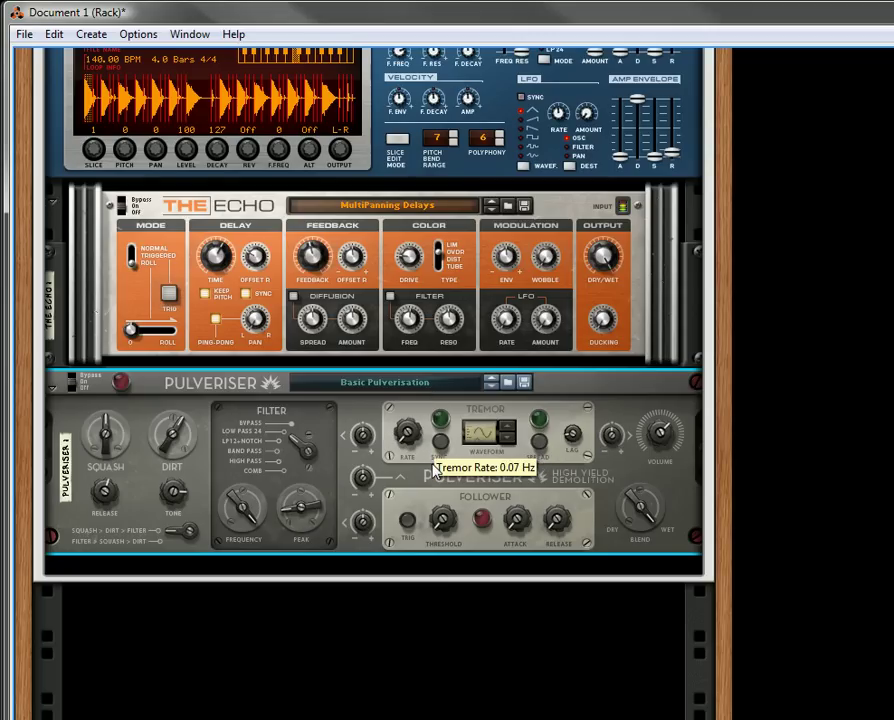
left_click_drag(437, 467, 432, 438)
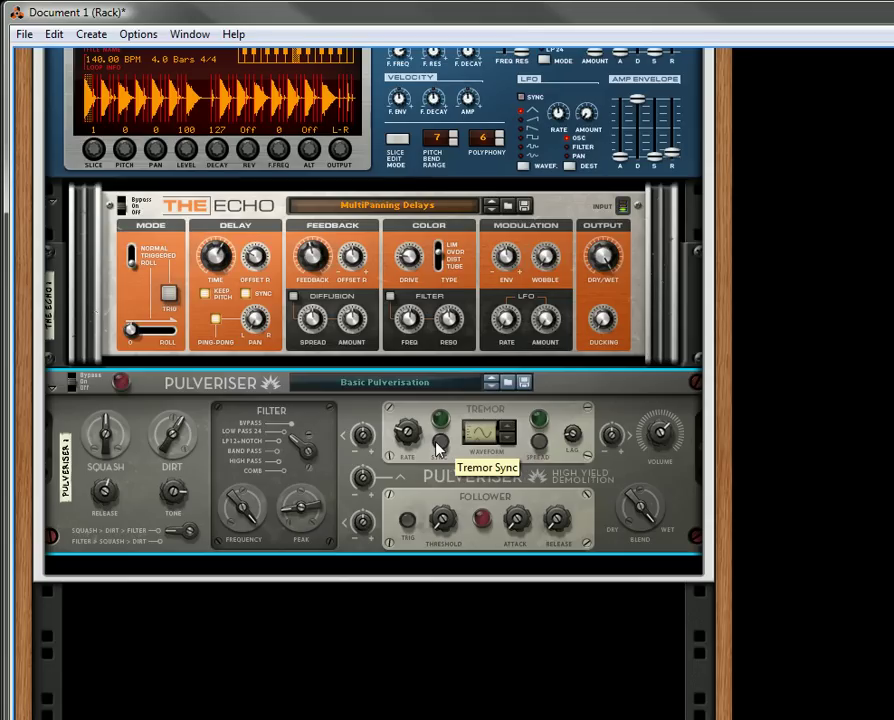
left_click(440, 442)
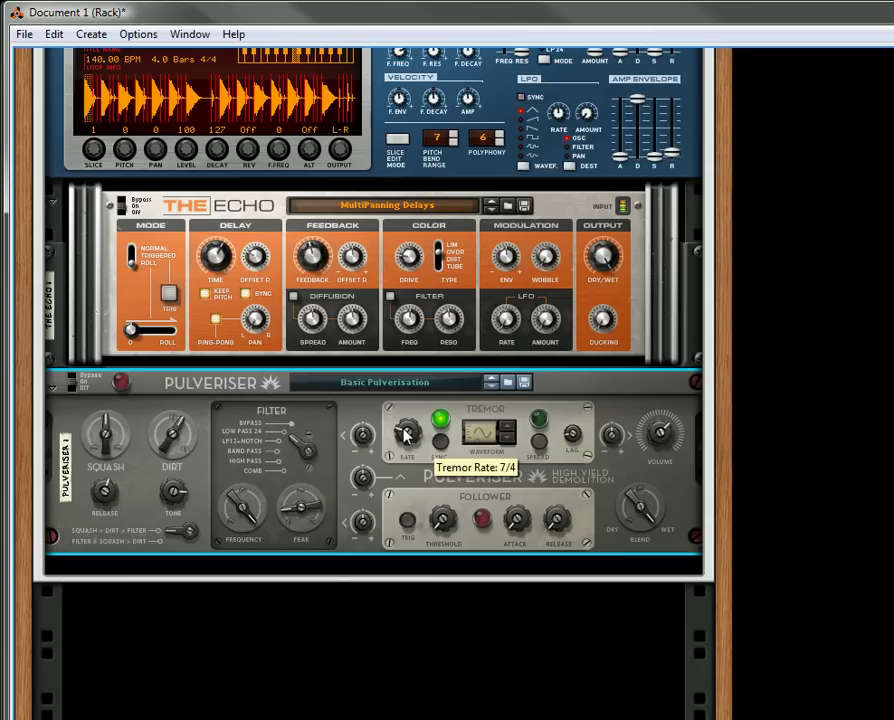
left_click_drag(405, 432, 412, 428)
Cycle the Tremor waveform away from triangle, starting with square.
scroll(258, 308, "up", 3)
scroll(252, 345, "up", 1)
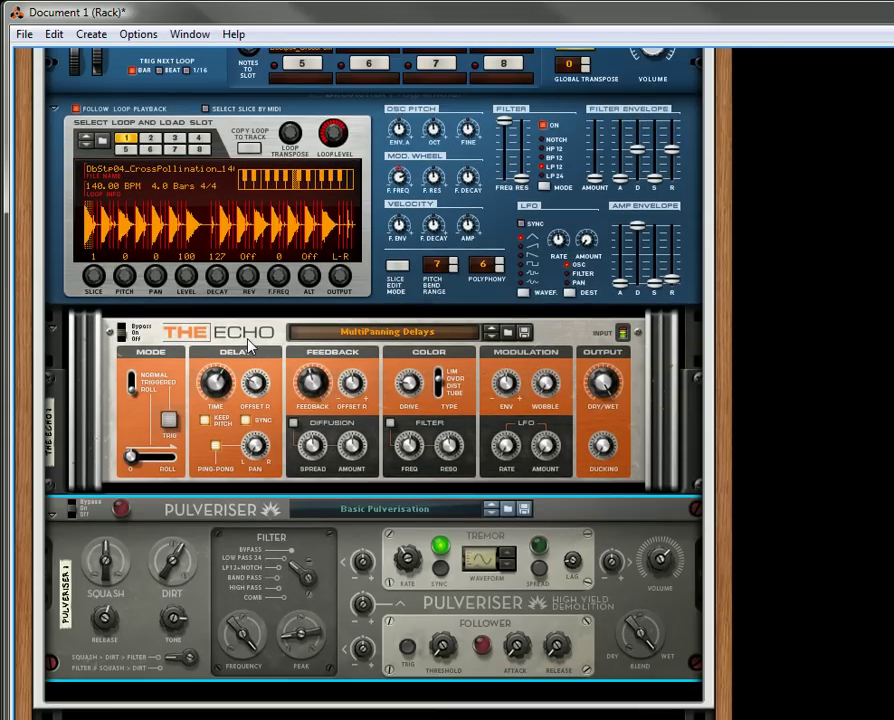
left_click(511, 560)
left_click(511, 562)
left_click(508, 565)
Keep cycling the Tremor waveform until it lands on the square pulse.
left_click(508, 565)
left_click(508, 565)
left_click(508, 565)
left_click(508, 566)
Load Dark Dub Delay on The Echo, then step back to the Dalek Vocal Delay patch.
left_click(460, 341)
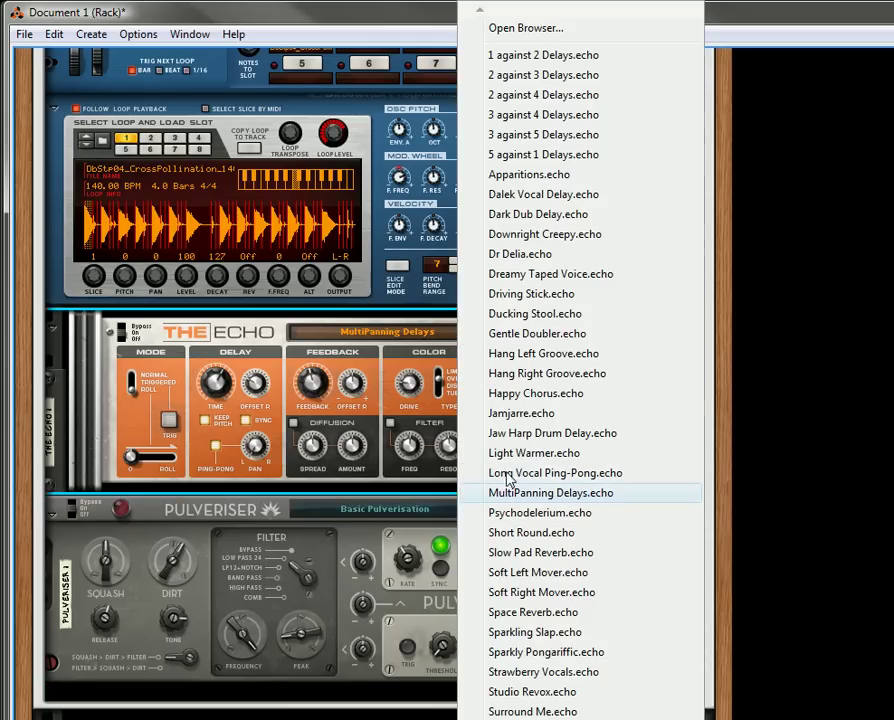
left_click(540, 214)
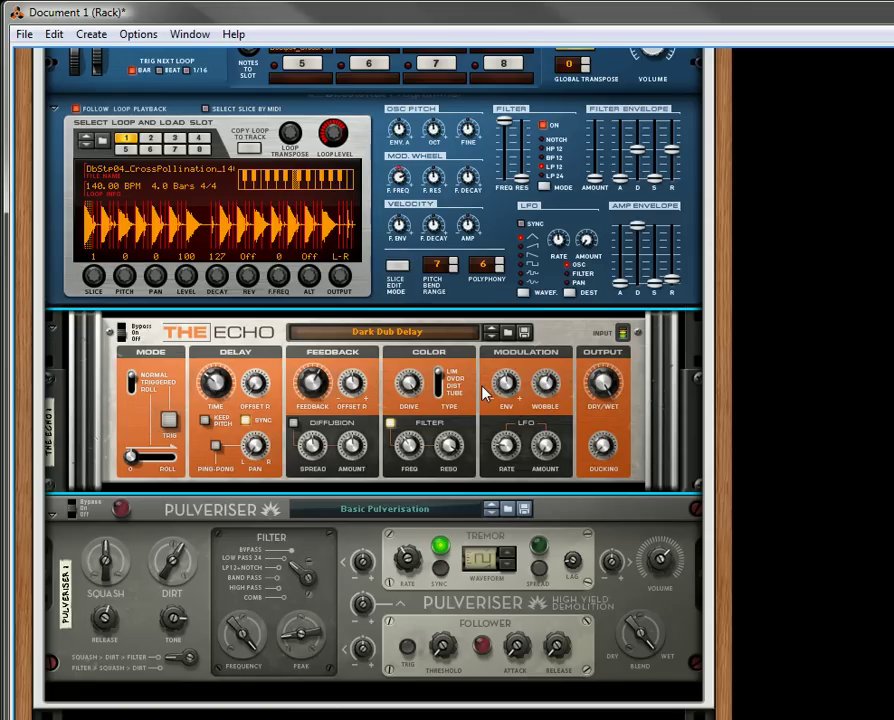
left_click(493, 332)
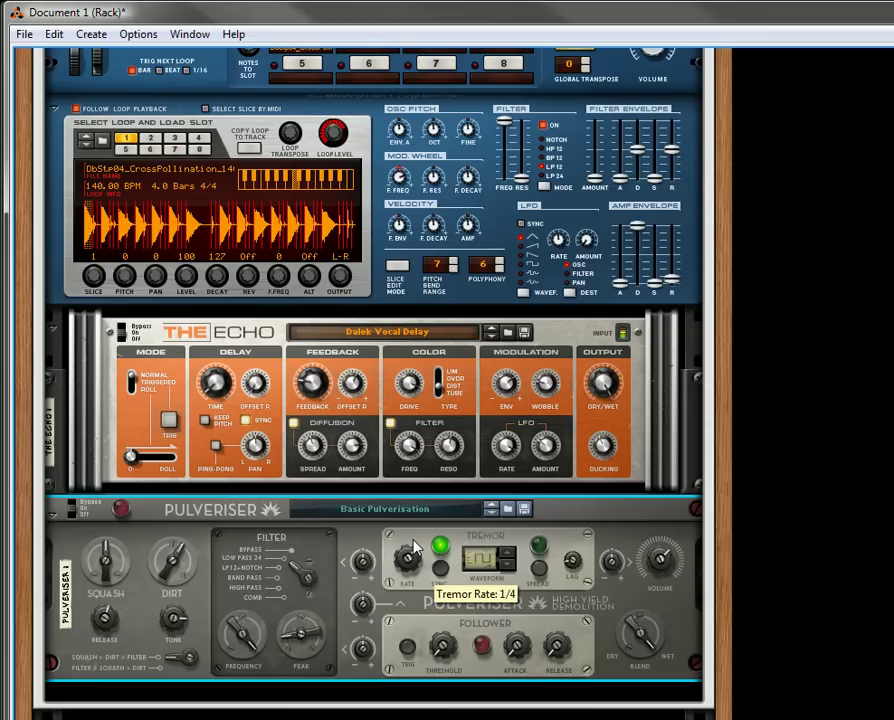
Raise the synced Tremor rate to 8/4, change waveform, then unsync it and set a free Hz rate.
mouse_move(414, 546)
left_mouse_down()
mouse_move(423, 578)
mouse_move(418, 540)
left_mouse_up()
left_click(503, 568)
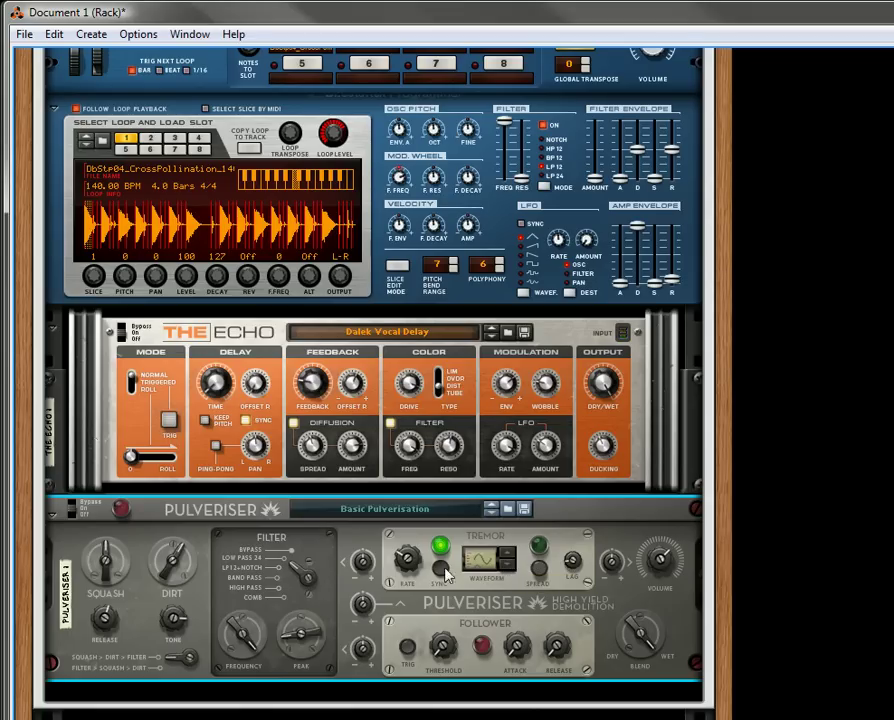
left_click(421, 585)
left_click_drag(405, 575, 436, 584)
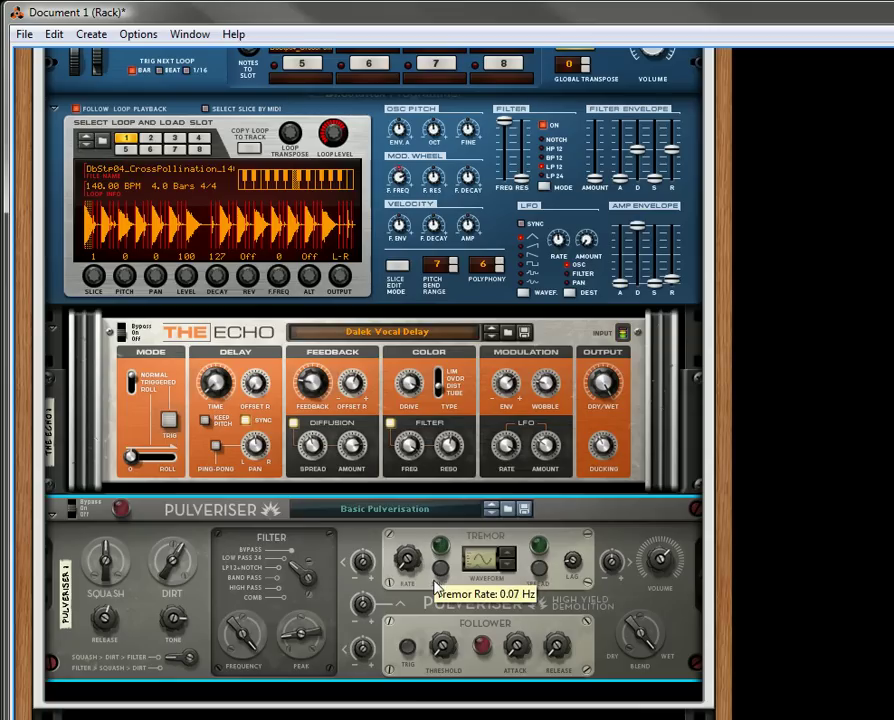
On the rack's back, re-seat the Tremor cable on The Echo's Roll CV input.
scroll(199, 413, "down", 1)
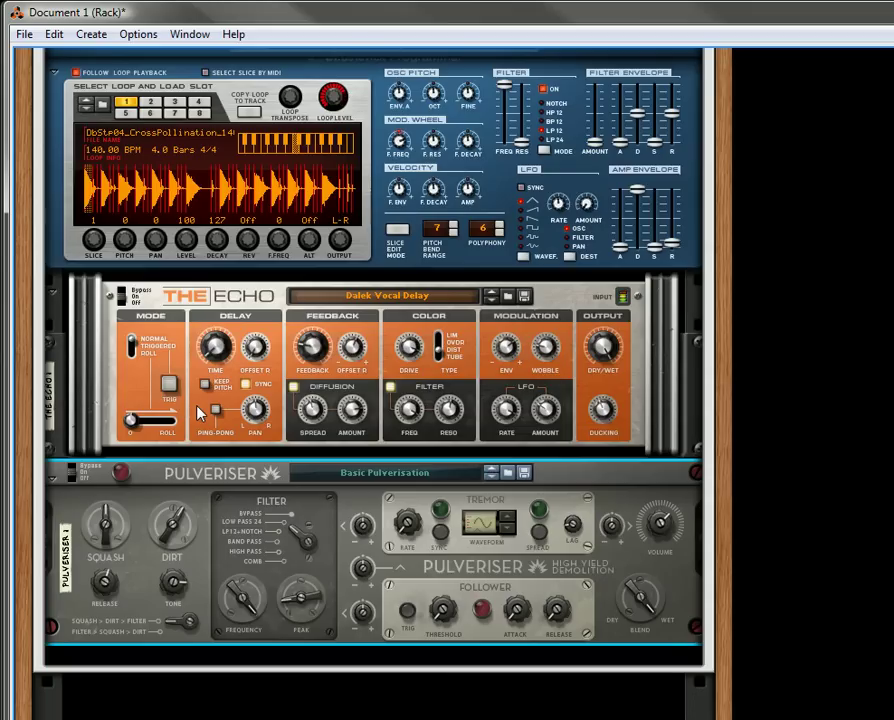
key("Tab")
left_click_drag(221, 405, 228, 368)
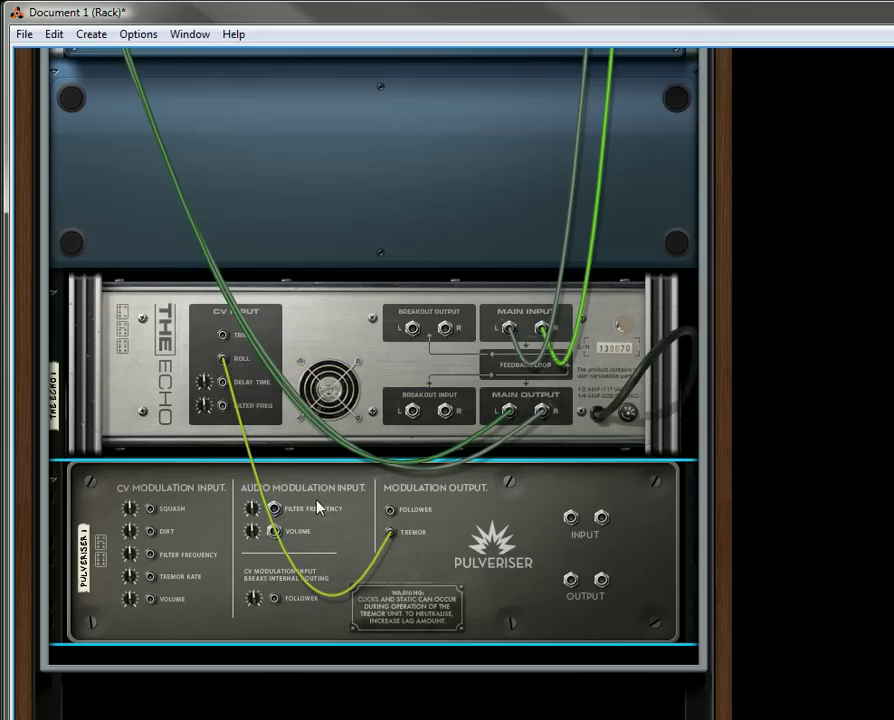
Delete the Pulveriser with Delete Devices and Tracks, then return to the front and select The Echo.
right_click(318, 284)
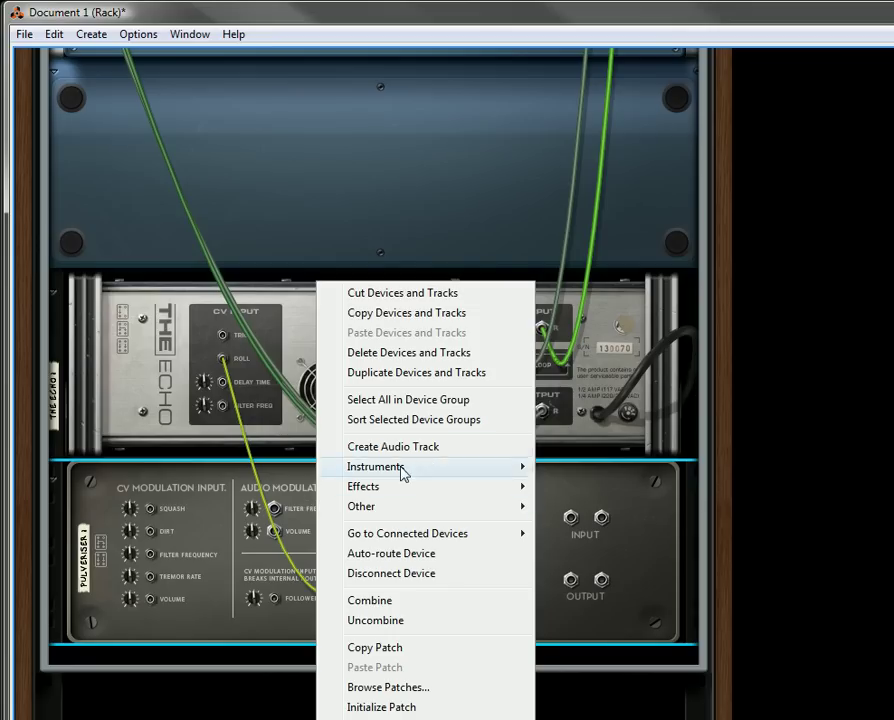
left_click(428, 354)
left_click(699, 439)
key("Tab")
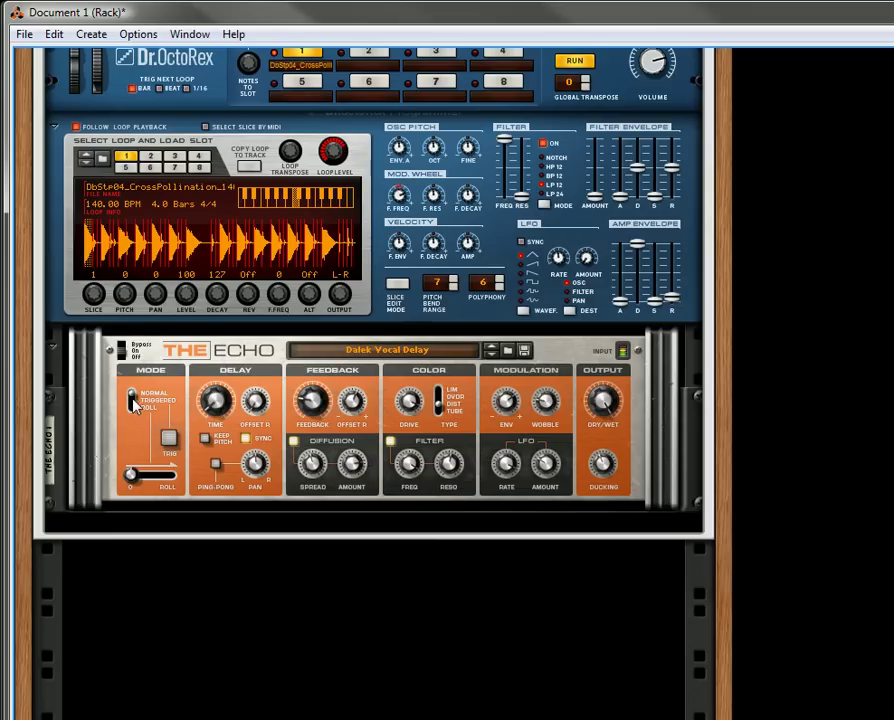
left_click(132, 432)
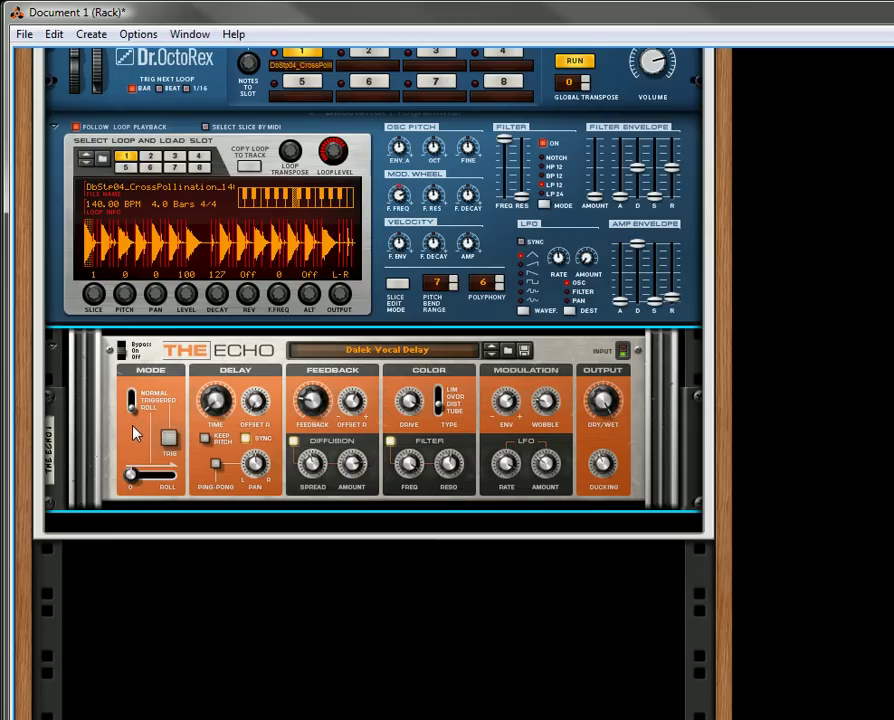
right_click(200, 480)
Add a SubTractor below The Echo and cable its LFO 1 output into The Echo's Roll CV input.
mouse_move(330, 494)
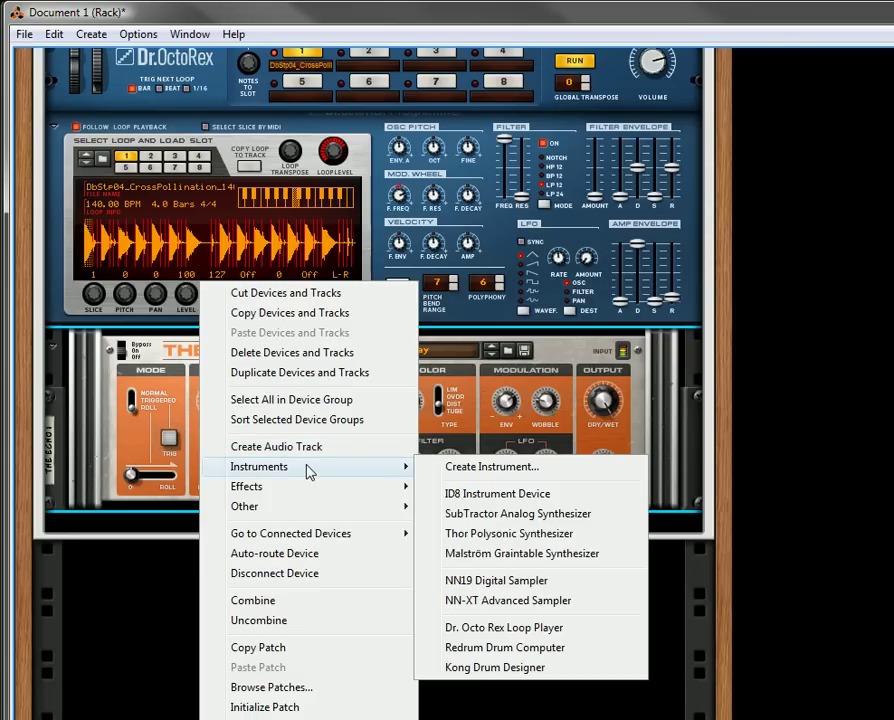
left_click(486, 517)
key("Tab")
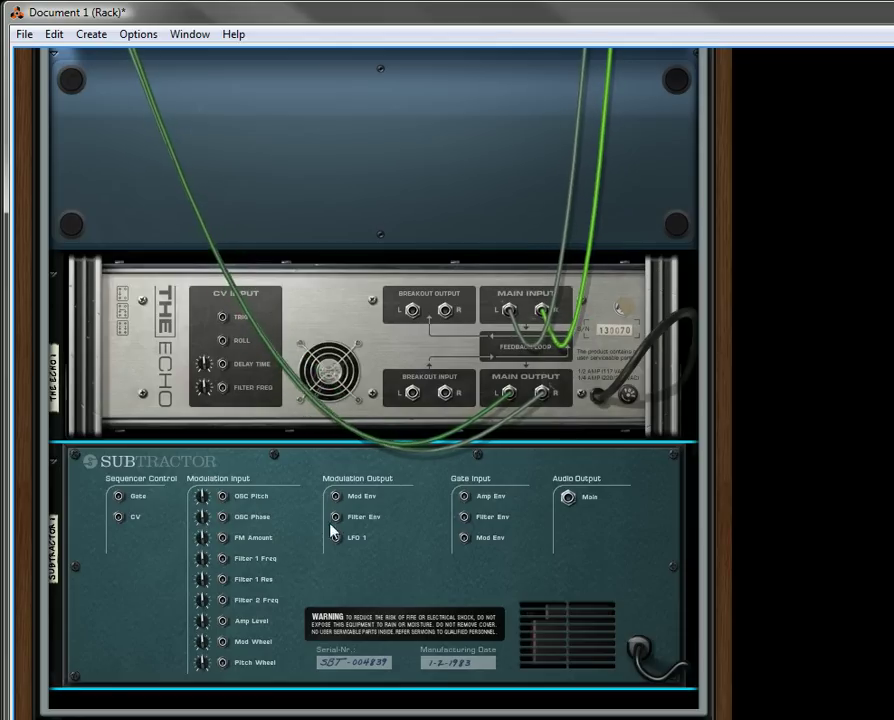
left_click_drag(336, 538, 222, 364)
key("Tab")
scroll(320, 482, "down", 1)
scroll(320, 482, "down", 1)
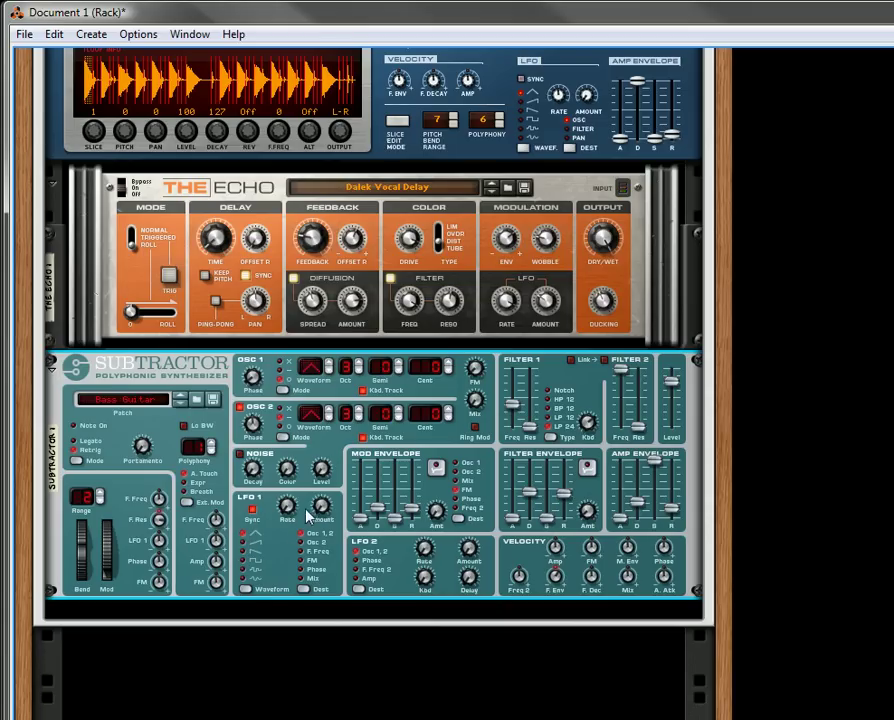
Set SubTractor LFO 1 to amount 54, rate 2/4 and its second waveform, then show The Echo's patch list.
left_click_drag(318, 510, 300, 470)
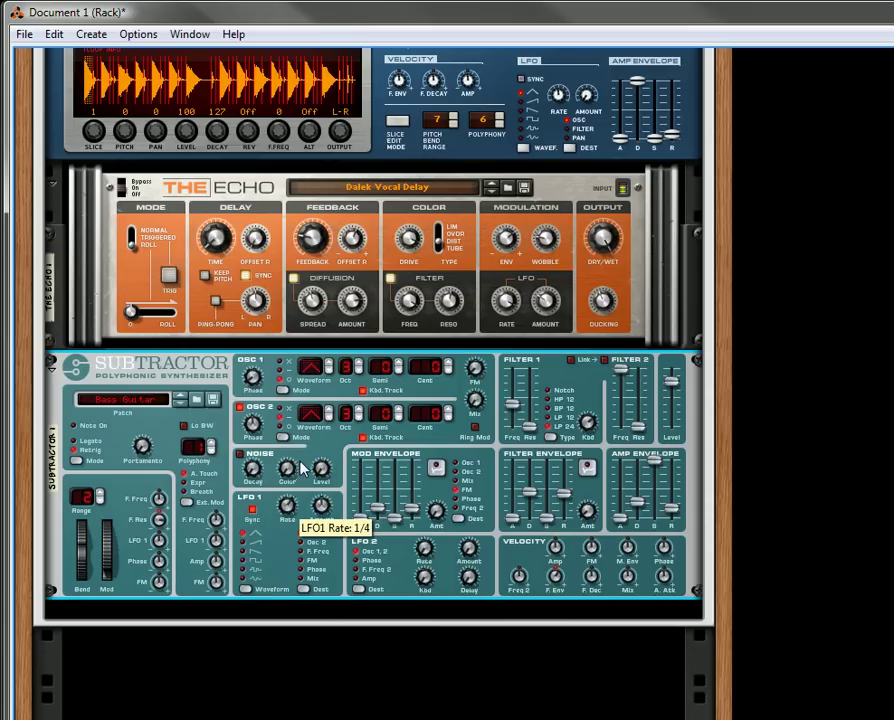
left_click(245, 544)
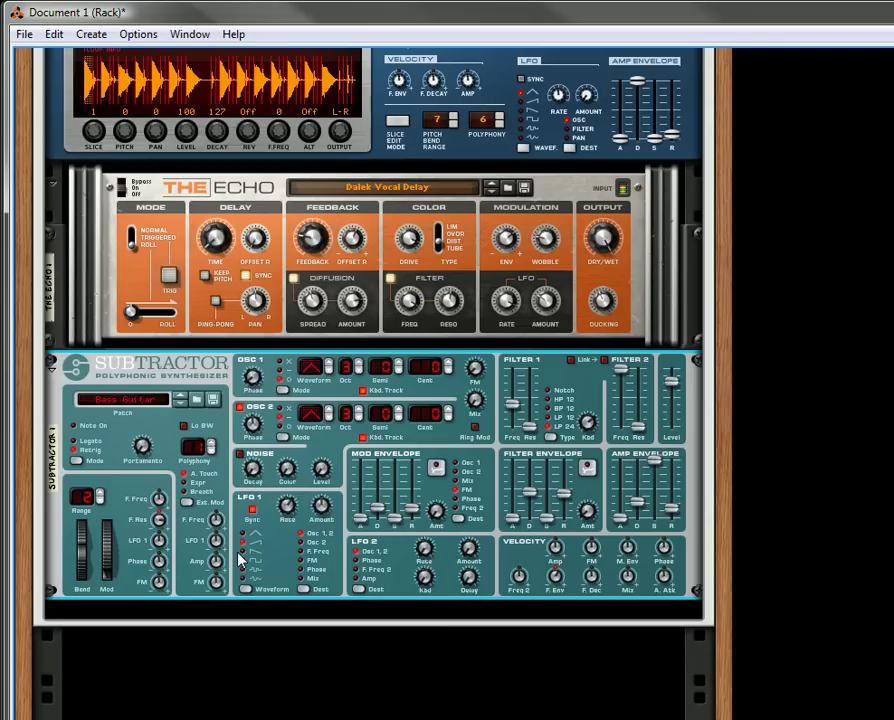
left_click(245, 588)
left_click(243, 552)
scroll(293, 377, "up", 3)
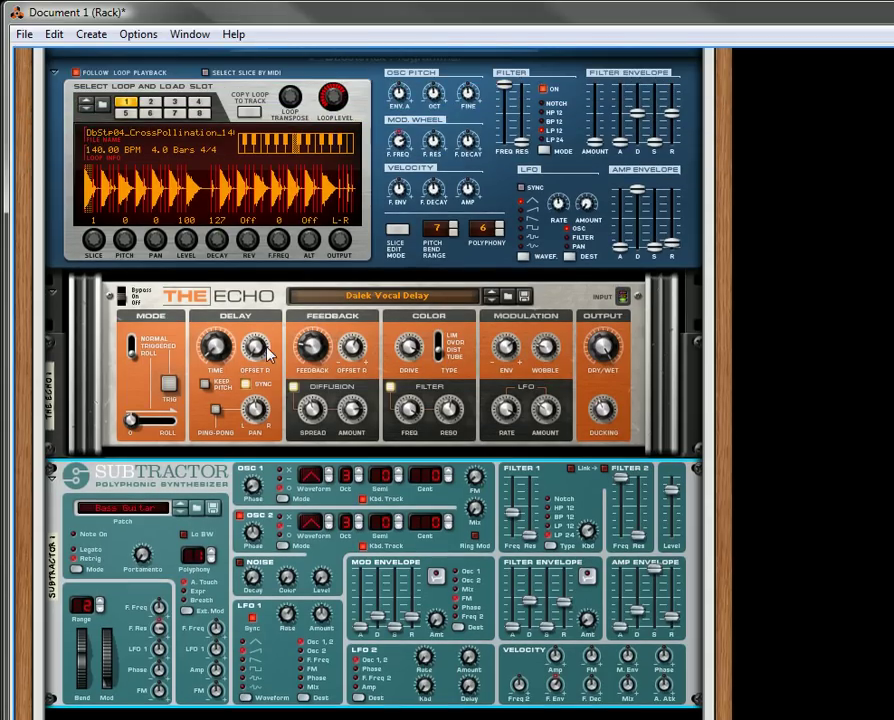
left_click(470, 298)
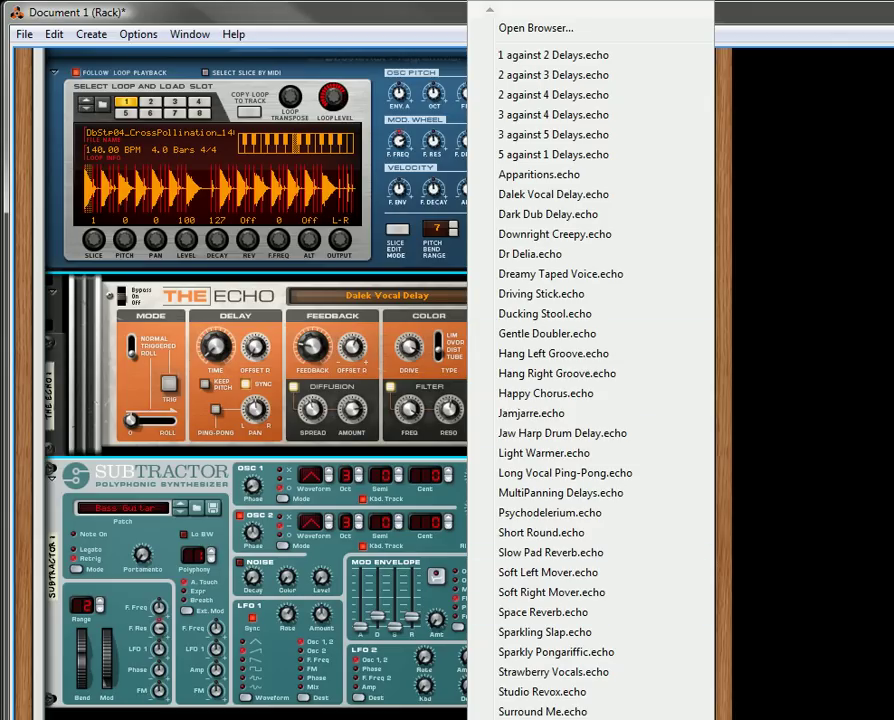
Load Tape P-P Bounce, set Mode to Normal, then load Apparitions.echo from The Echo Patches > General Delay.
left_click(555, 715)
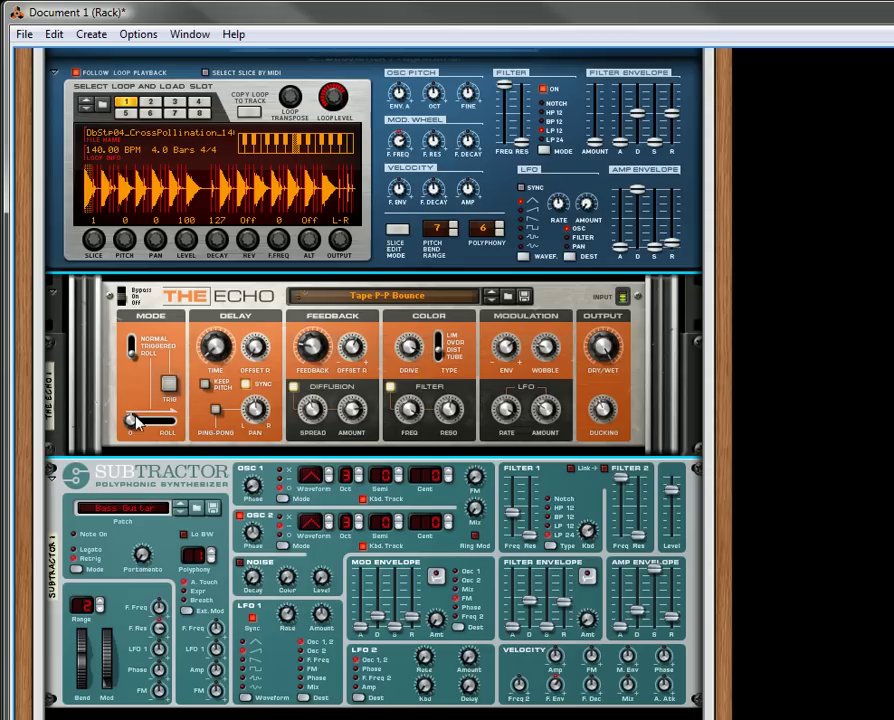
left_click(133, 345)
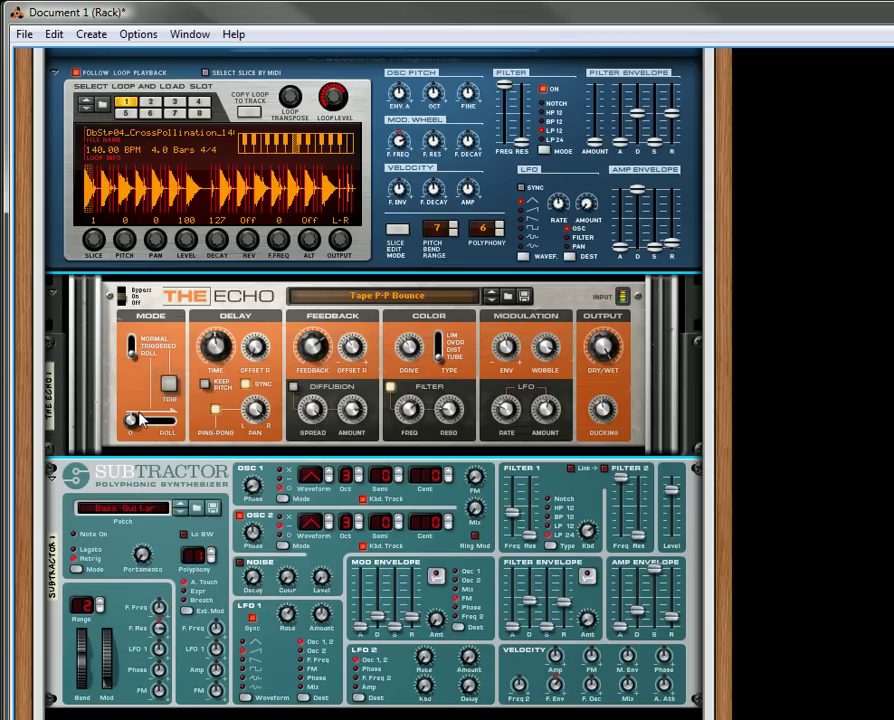
left_click(436, 295)
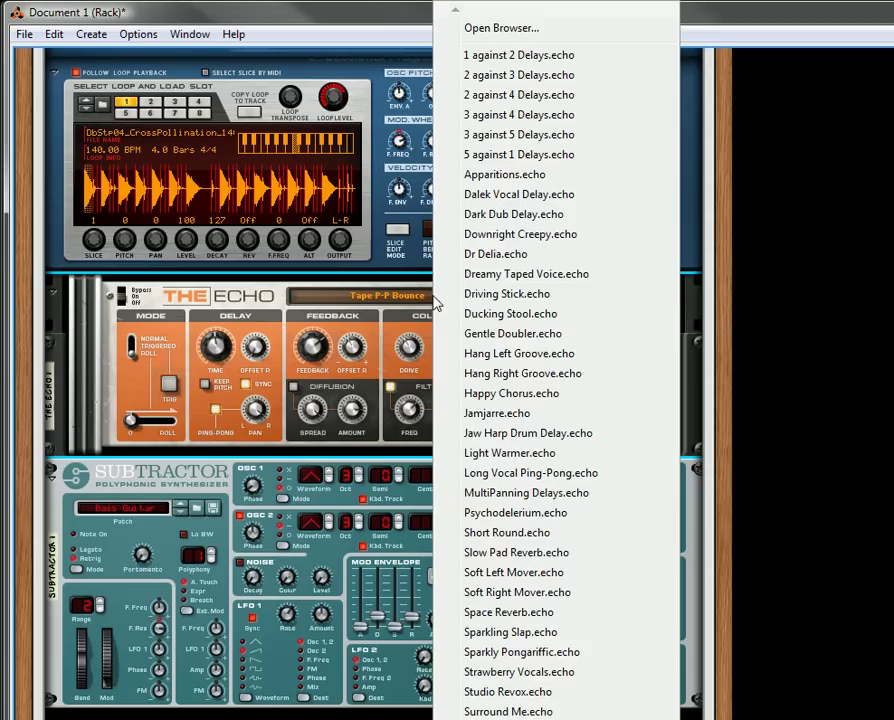
left_click(512, 37)
left_click(734, 121)
left_click(668, 248)
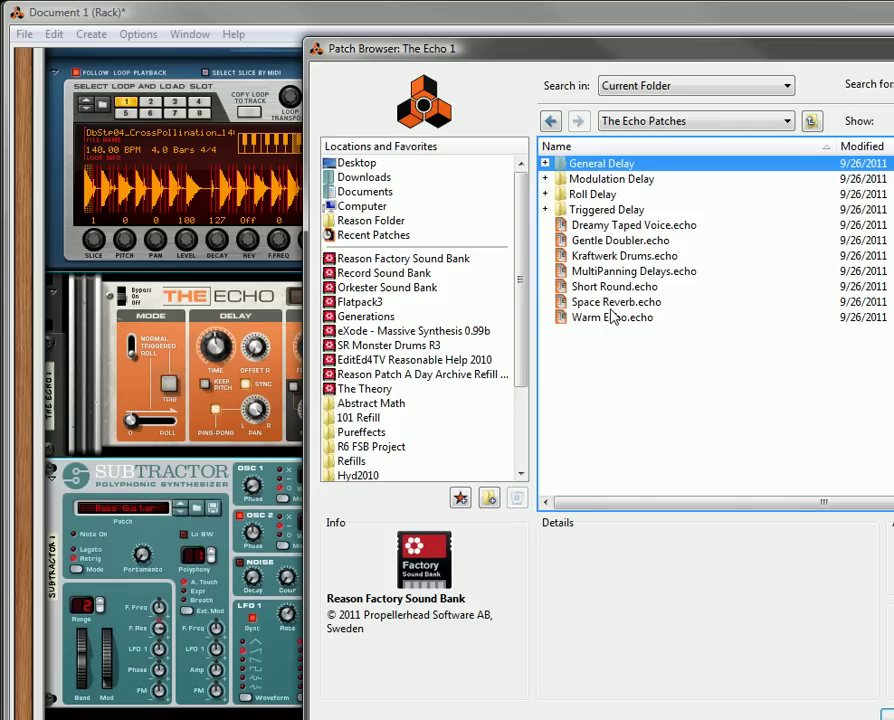
double_click(596, 164)
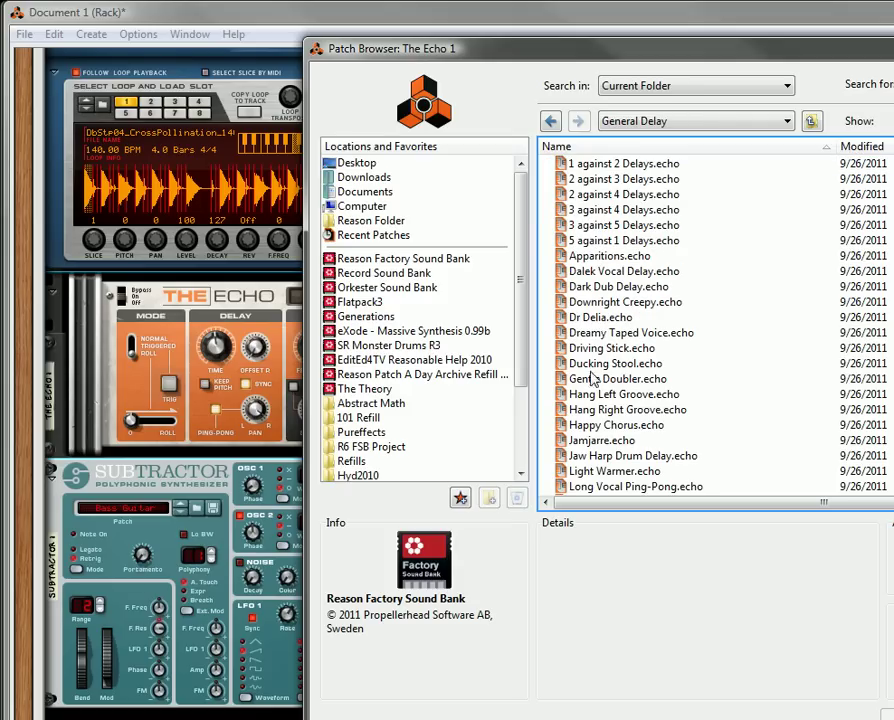
double_click(604, 258)
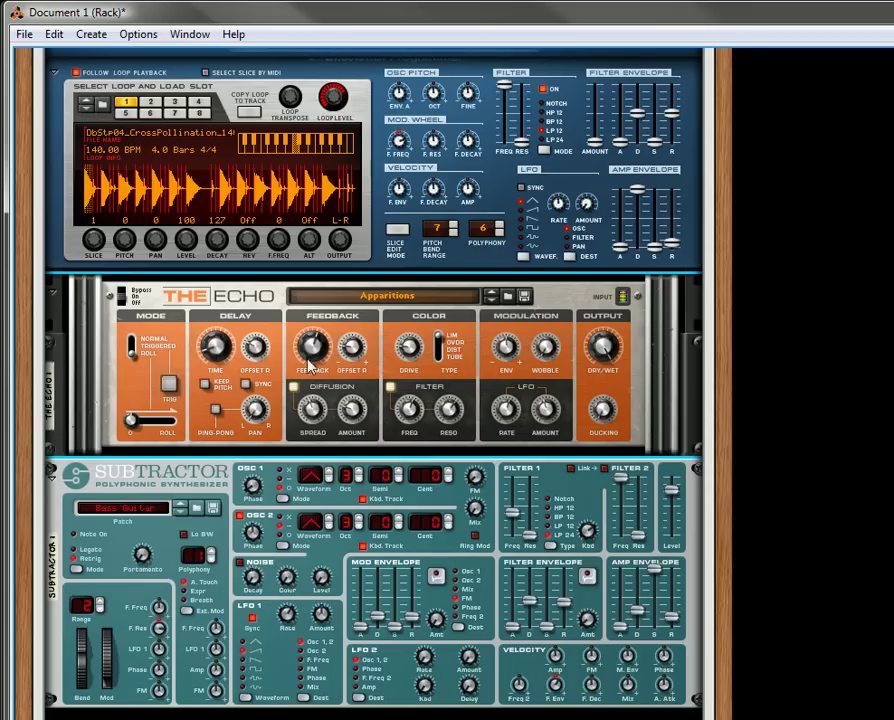
Turn off The Echo's diffusion, set drive to 61, and enable the filter at 687 Hz with resonance 96.
left_click(293, 386)
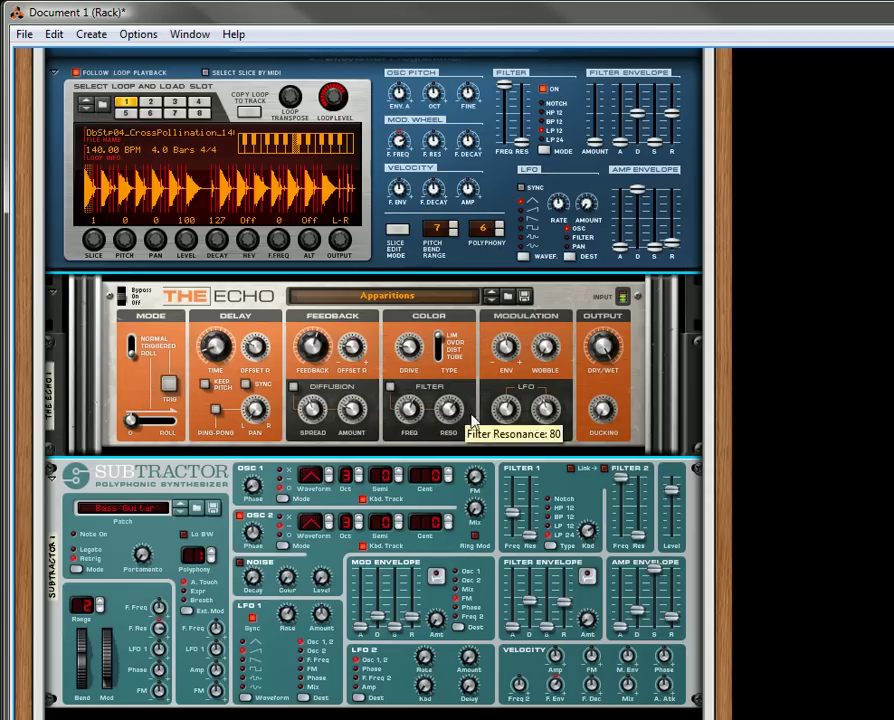
left_click_drag(506, 413, 549, 426)
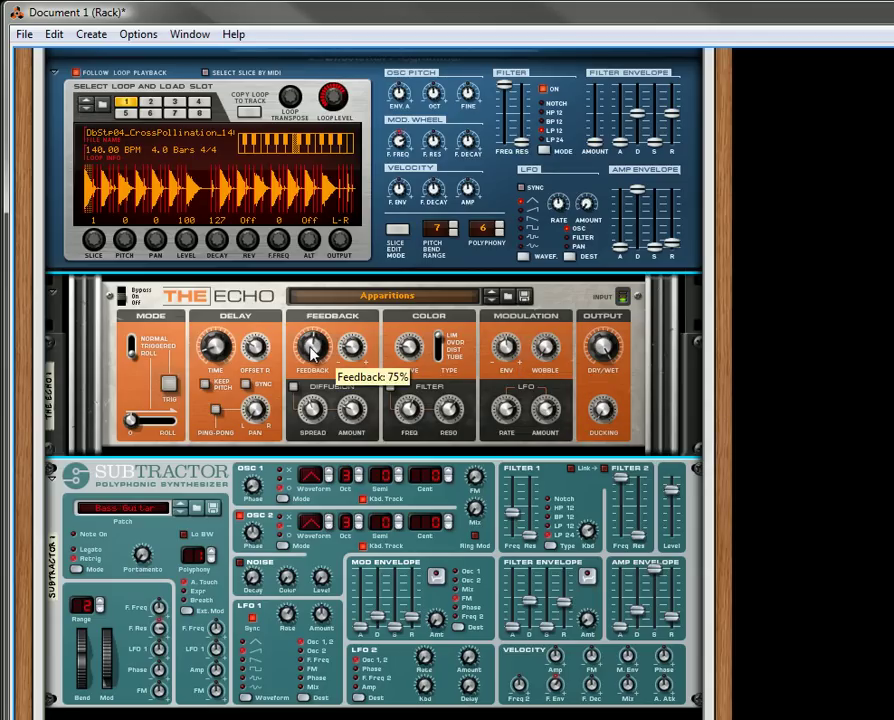
left_click_drag(311, 349, 313, 356)
left_click_drag(420, 350, 421, 336)
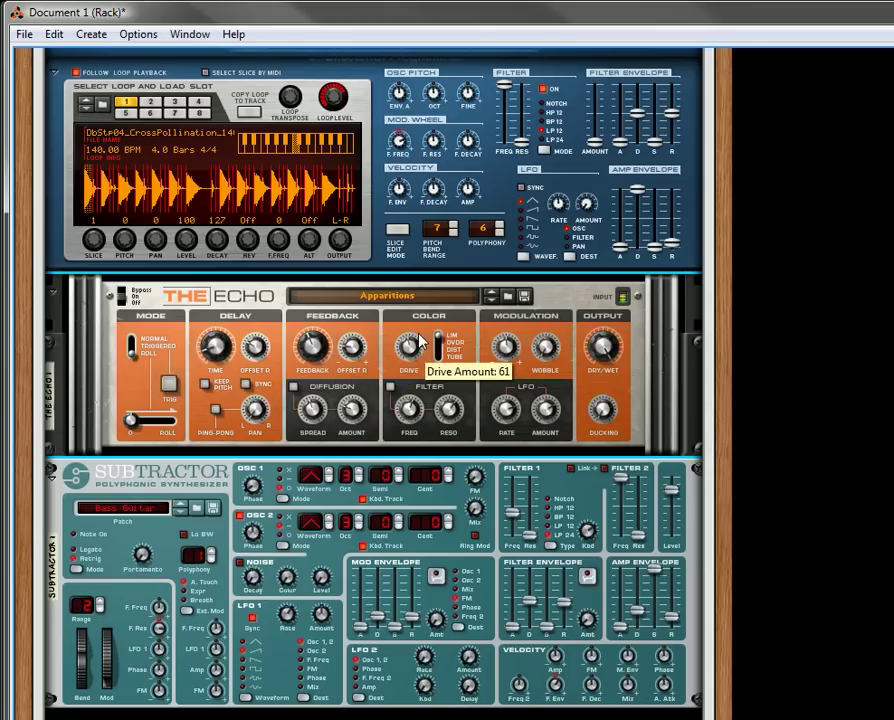
left_click(390, 387)
left_click_drag(422, 421, 459, 445)
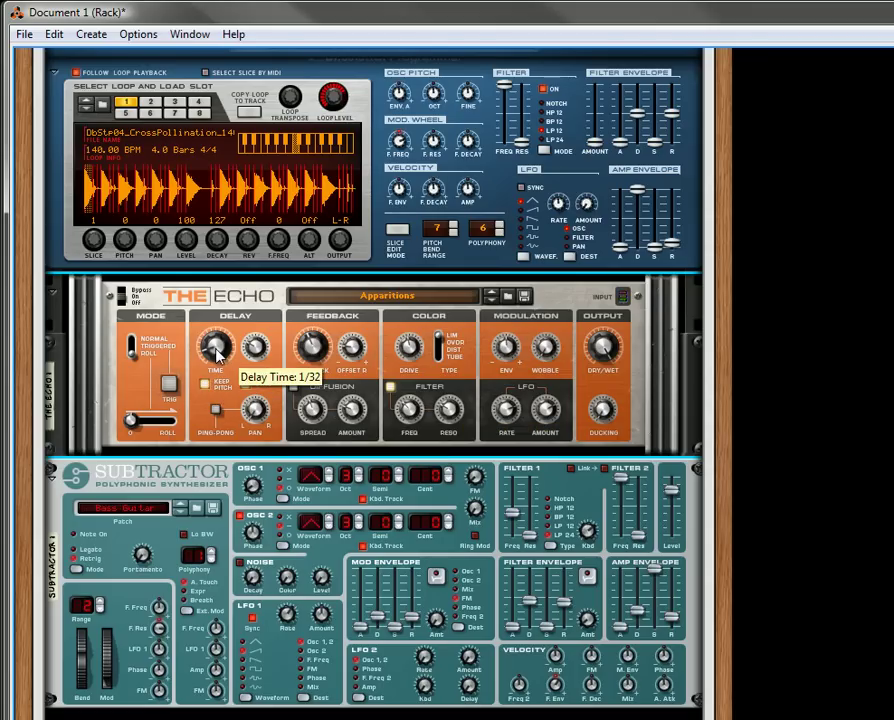
Set The Echo's delay time to 1/16, feedback to 44%, LFO rate to 0.25 Hz and envelope modulation to 0.
left_click_drag(219, 350, 233, 339)
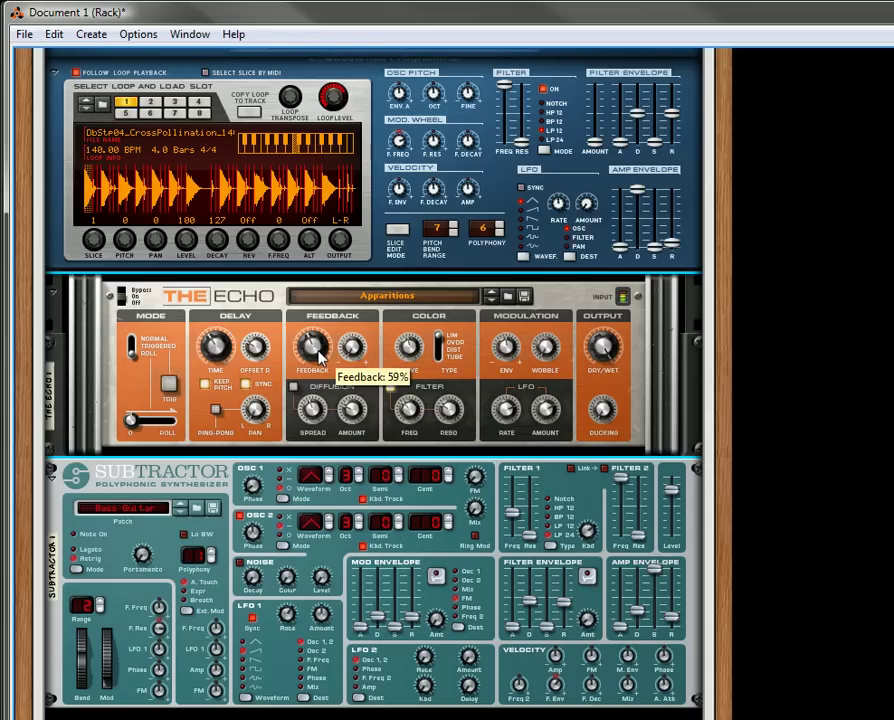
left_click_drag(318, 350, 320, 362)
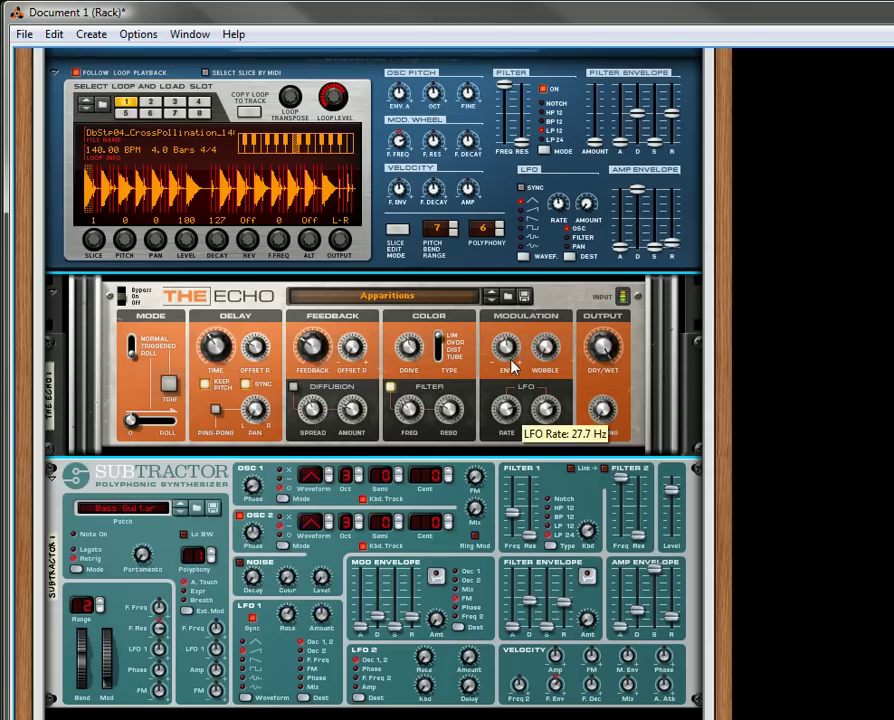
left_click_drag(514, 359, 516, 362)
left_click_drag(506, 408, 548, 440)
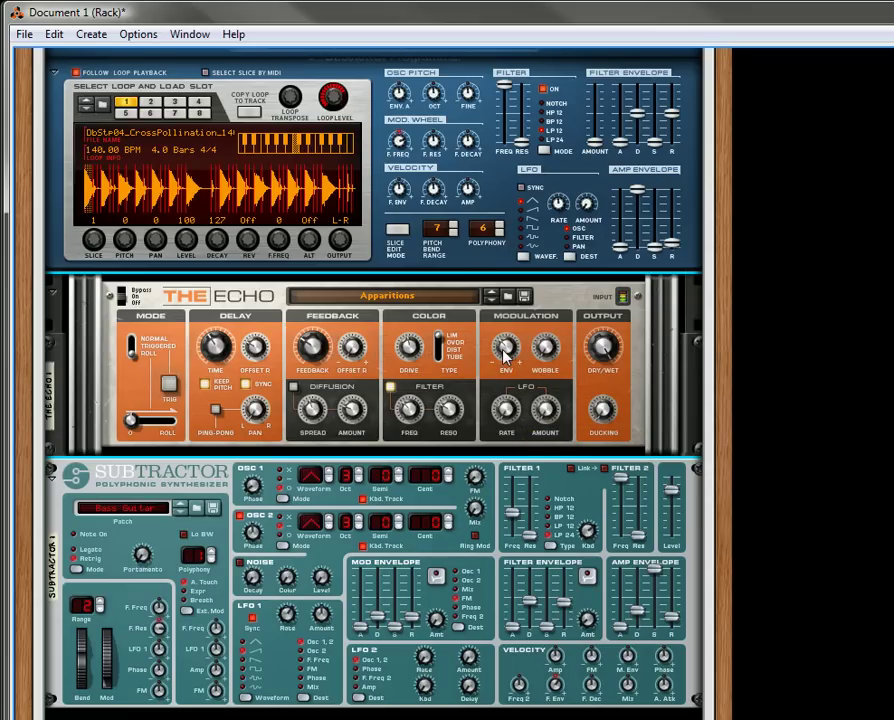
left_click_drag(507, 350, 548, 337)
Set the SubTractor LFO 1 rate to 1/8.
scroll(220, 352, "down", 3)
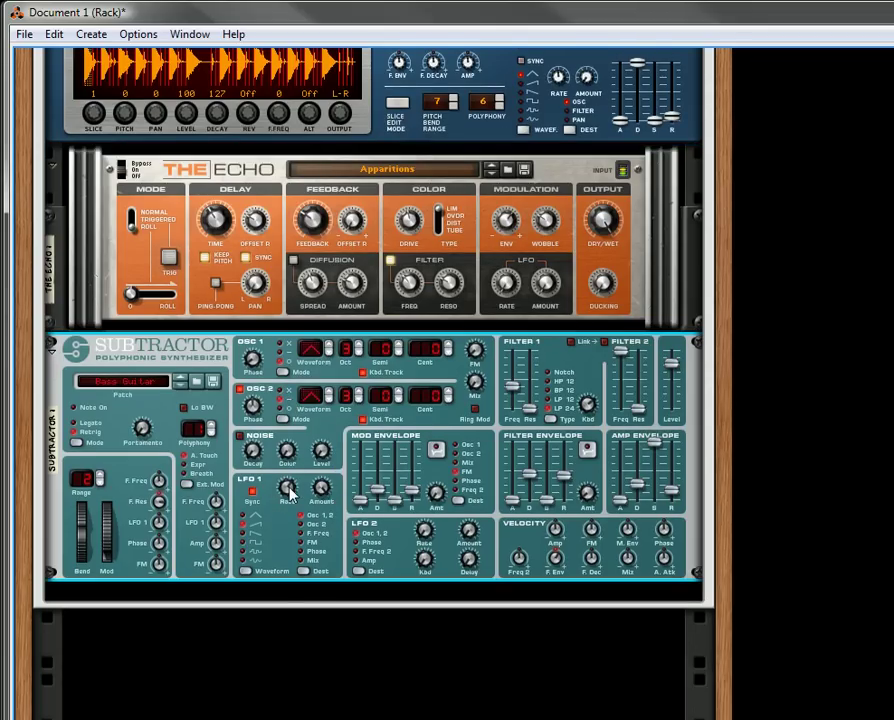
left_click_drag(289, 492, 301, 515)
scroll(97, 304, "up", 1)
scroll(97, 304, "up", 5)
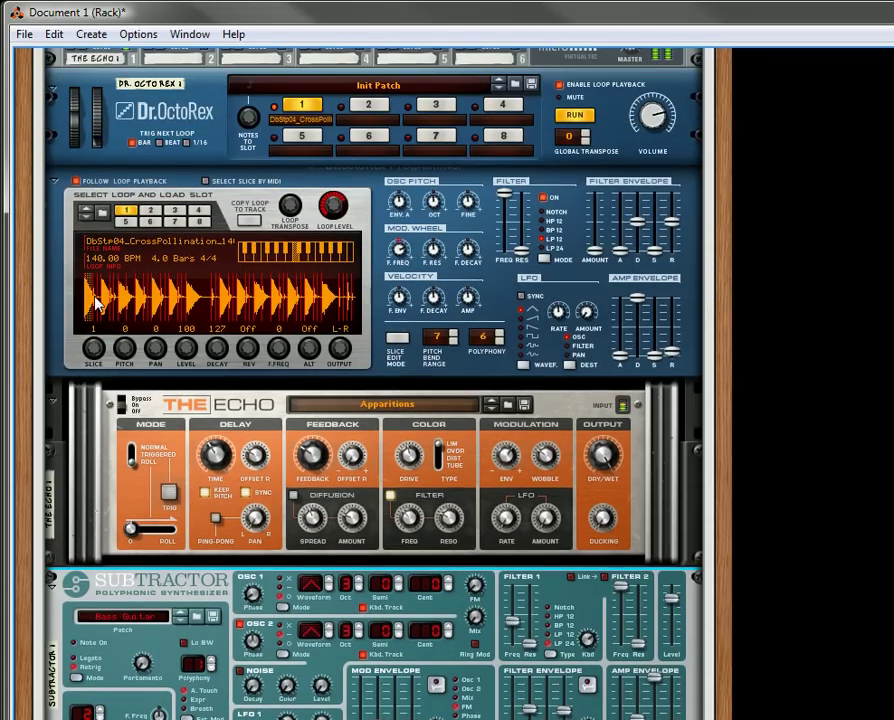
scroll(97, 304, "up", 5)
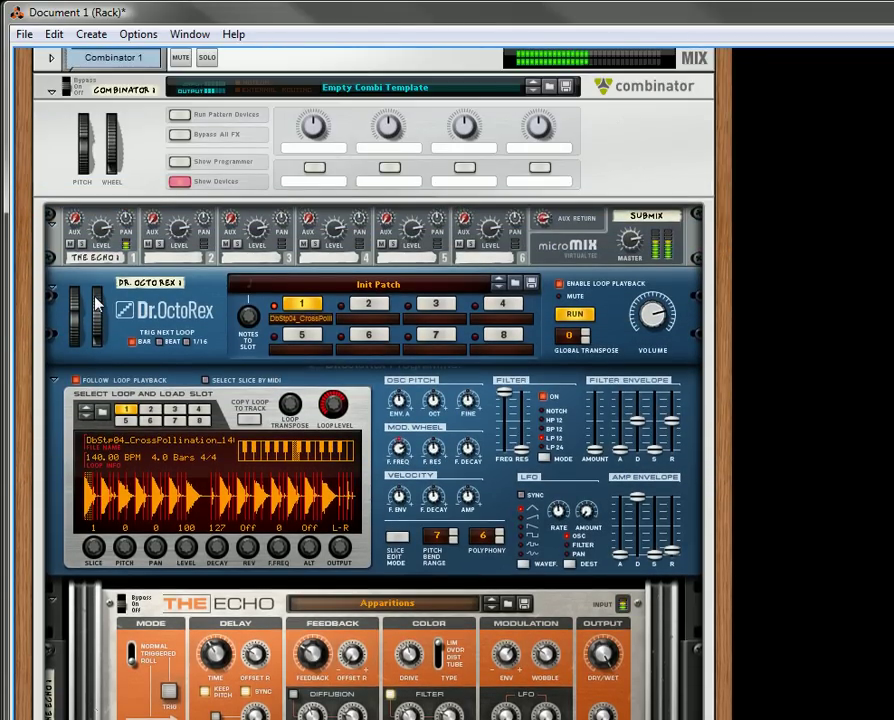
scroll(97, 304, "down", 6)
Check on the rack's rear that LFO 1 still feeds The Echo's Roll CV input, then return to the front.
key("Tab")
scroll(192, 336, "down", 3)
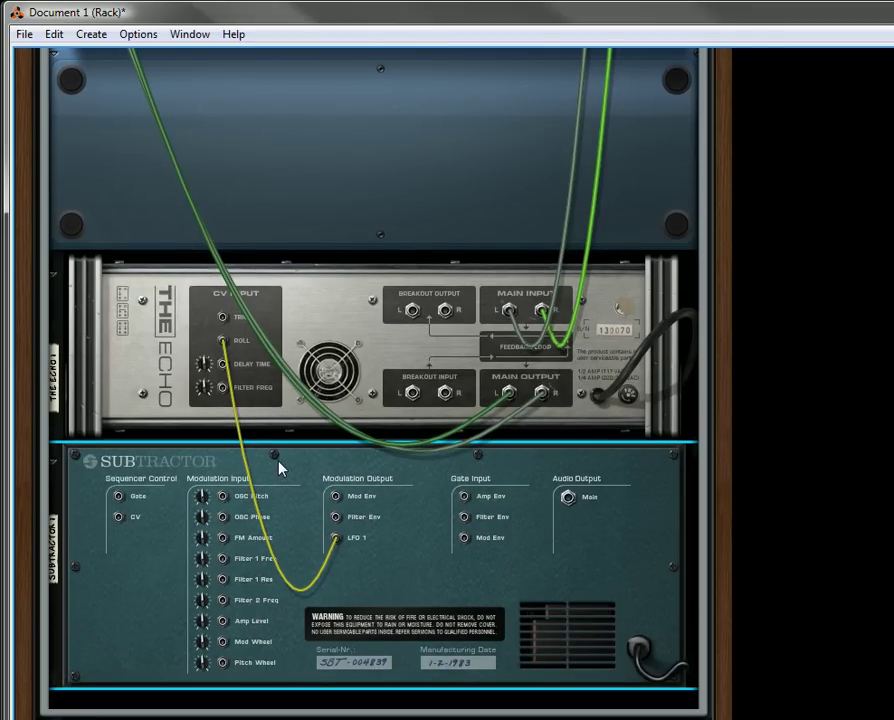
key("Tab")
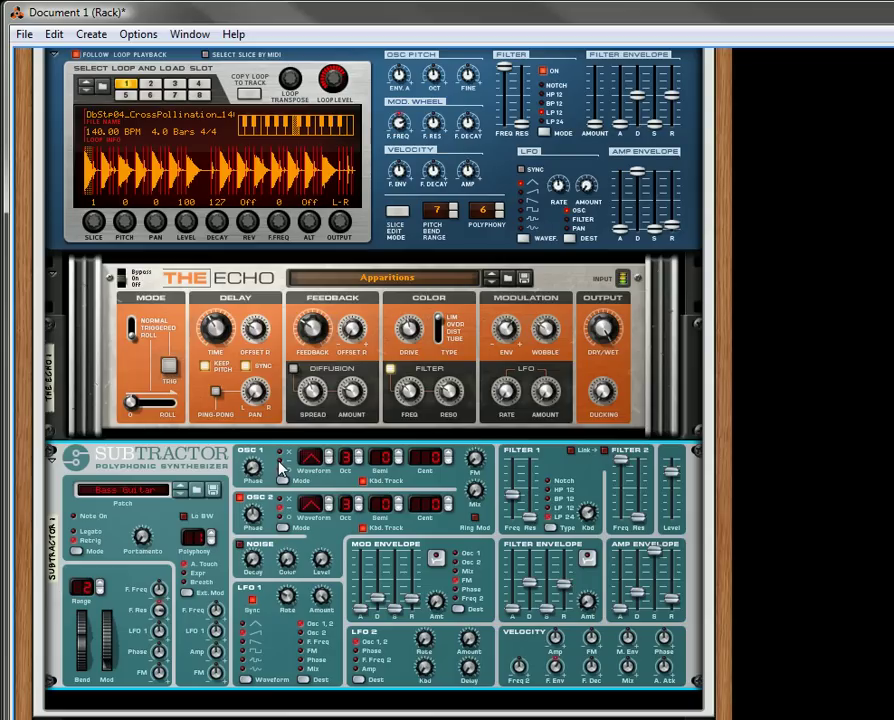